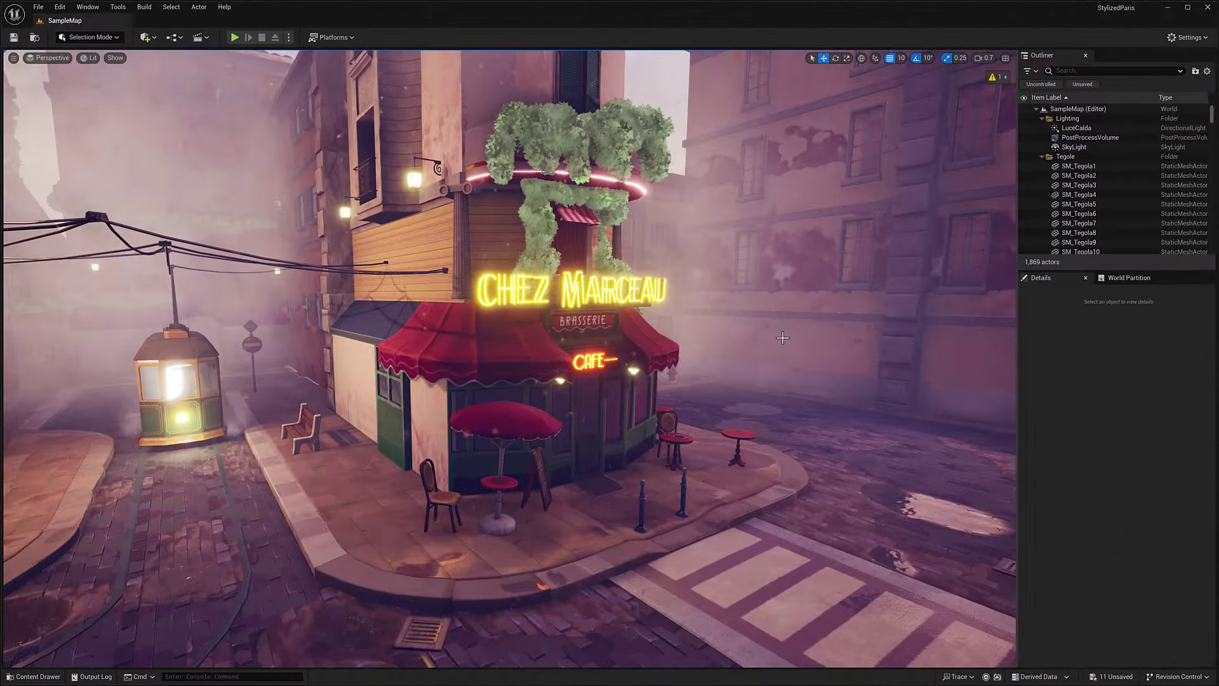
Step: Look over the stylized Paris street scene around the Chez Marceau brasserie
{"action": "right_click_drag", "start_coordinate": [783, 337], "coordinate": [644, 318]}
{"action": "key", "text": "w"}
{"action": "key", "text": "w"}
{"action": "key", "text": "w"}
{"action": "right_click_drag", "start_coordinate": [738, 337], "coordinate": [482, 311]}
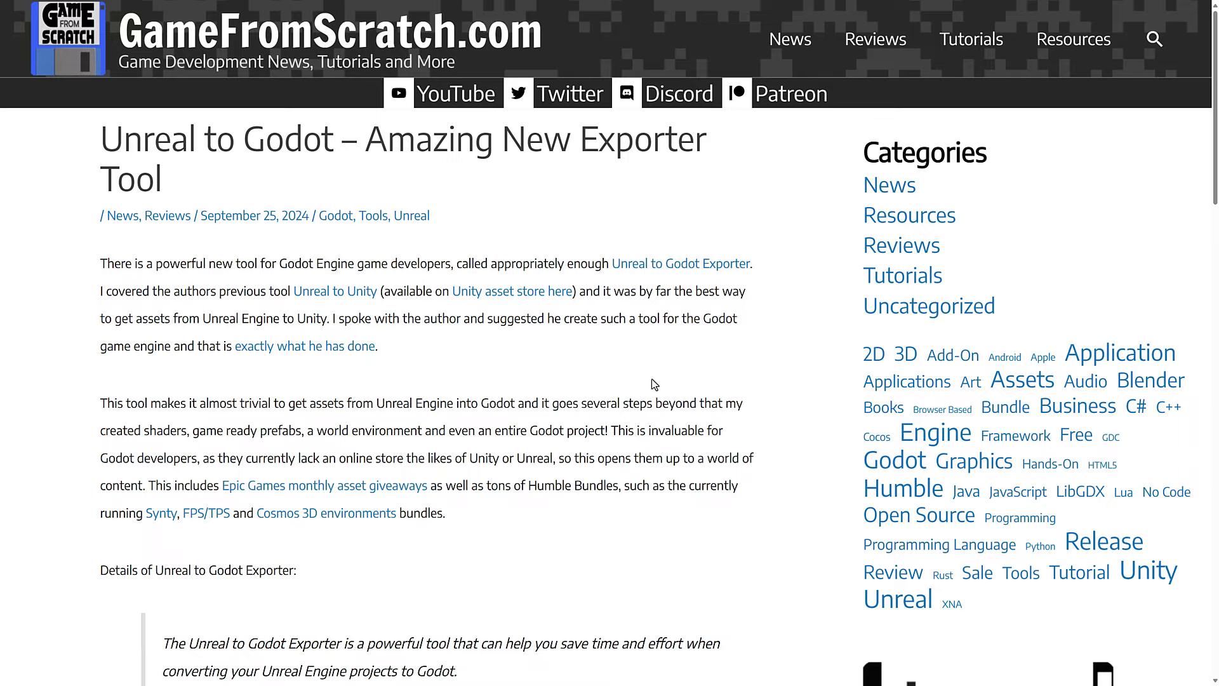
Step: Read through the GameFromScratch article on the Unreal to Godot exporter down to its key links and video
{"action": "scroll", "coordinate": [655, 386], "scroll_direction": "down", "scroll_amount": 20}
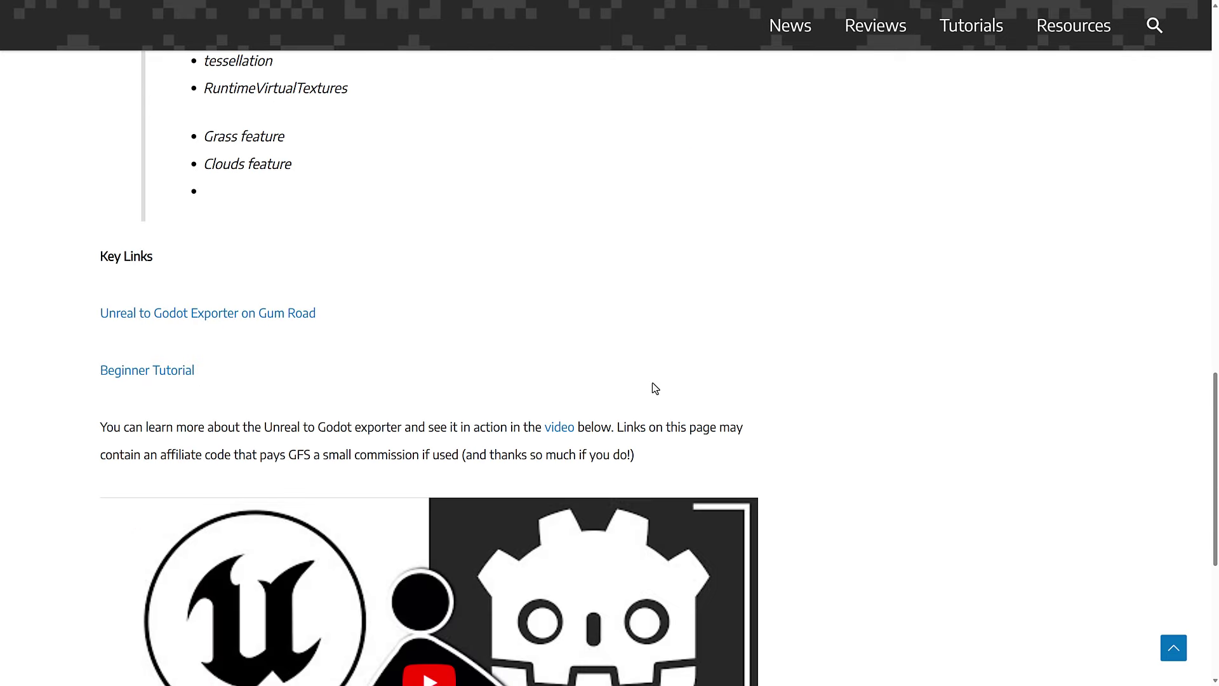
{"action": "scroll", "coordinate": [656, 387], "scroll_direction": "down", "scroll_amount": 5}
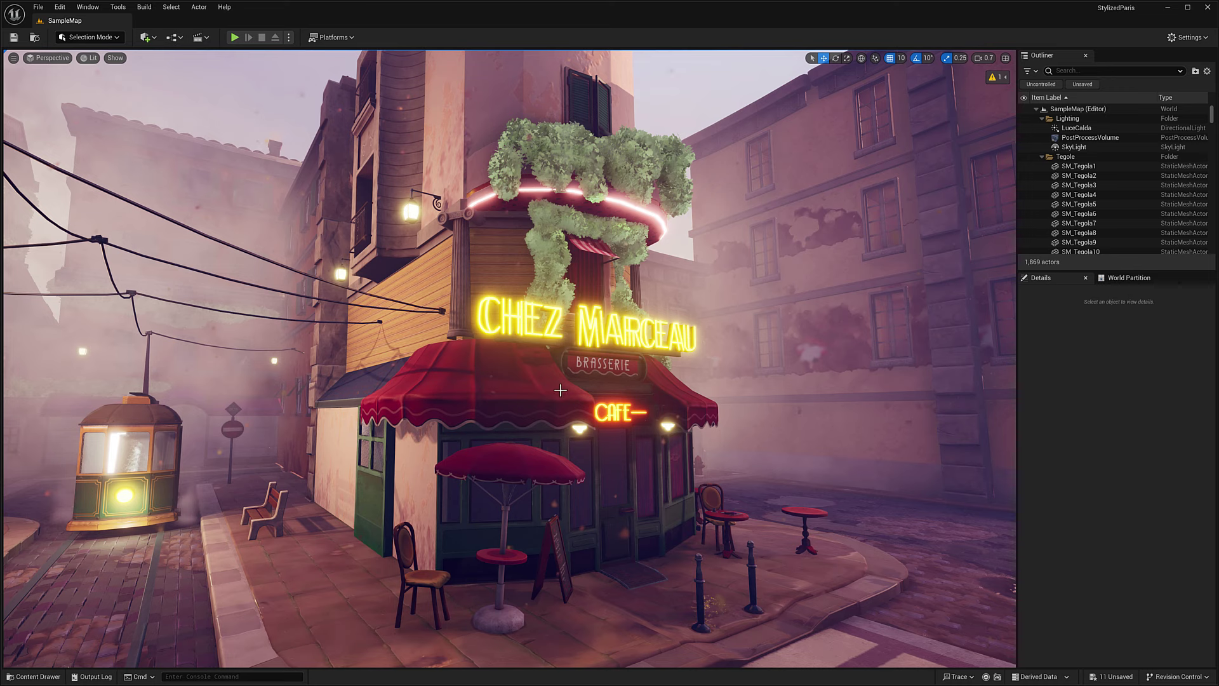
Step: Switch to Unreal Engine and examine the café corner and surrounding streets of SampleMap up close
{"action": "right_click_drag", "start_coordinate": [561, 390], "coordinate": [495, 381]}
{"action": "key", "text": "w"}
{"action": "right_click_drag", "start_coordinate": [641, 400], "coordinate": [374, 387]}
{"action": "right_click_drag", "start_coordinate": [591, 386], "coordinate": [563, 402]}
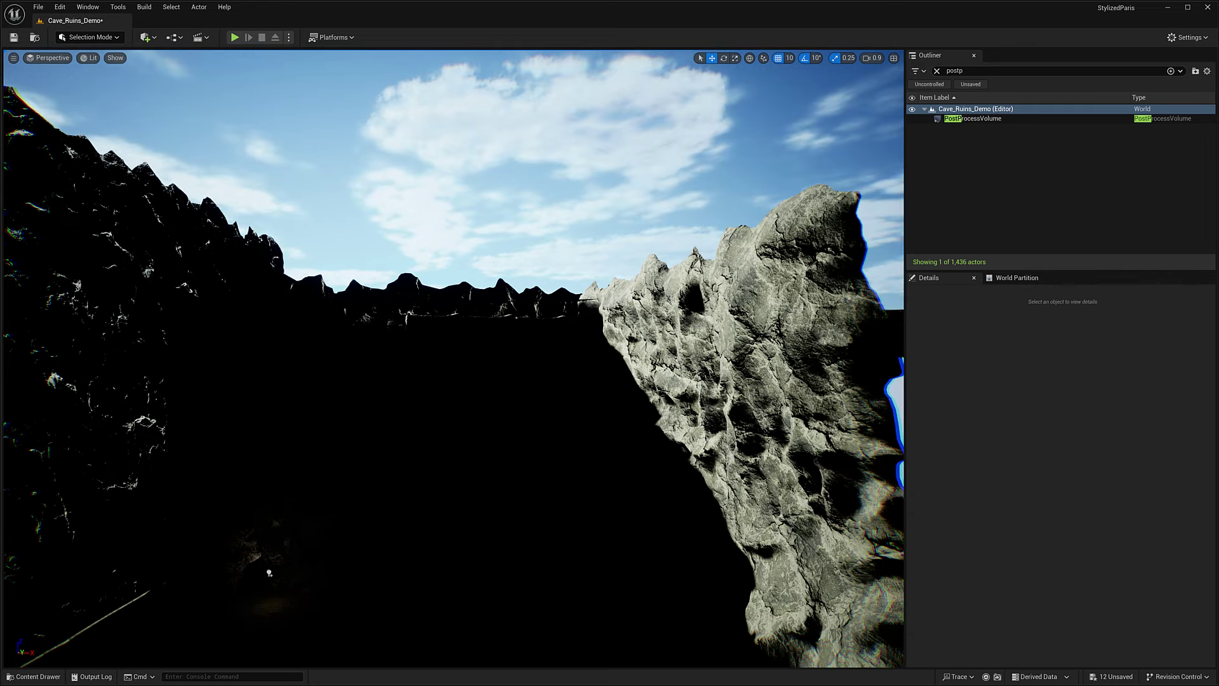
Step: Select the PostProcessVolume in the Cave_Ruins_Demo level and raise its Exposure Compensation to about 3.82
{"action": "right_click_drag", "start_coordinate": [454, 358], "coordinate": [330, 375]}
{"action": "key", "text": "e"}
{"action": "right_click_drag", "start_coordinate": [492, 362], "coordinate": [492, 356]}
{"action": "left_click", "coordinate": [959, 118]}
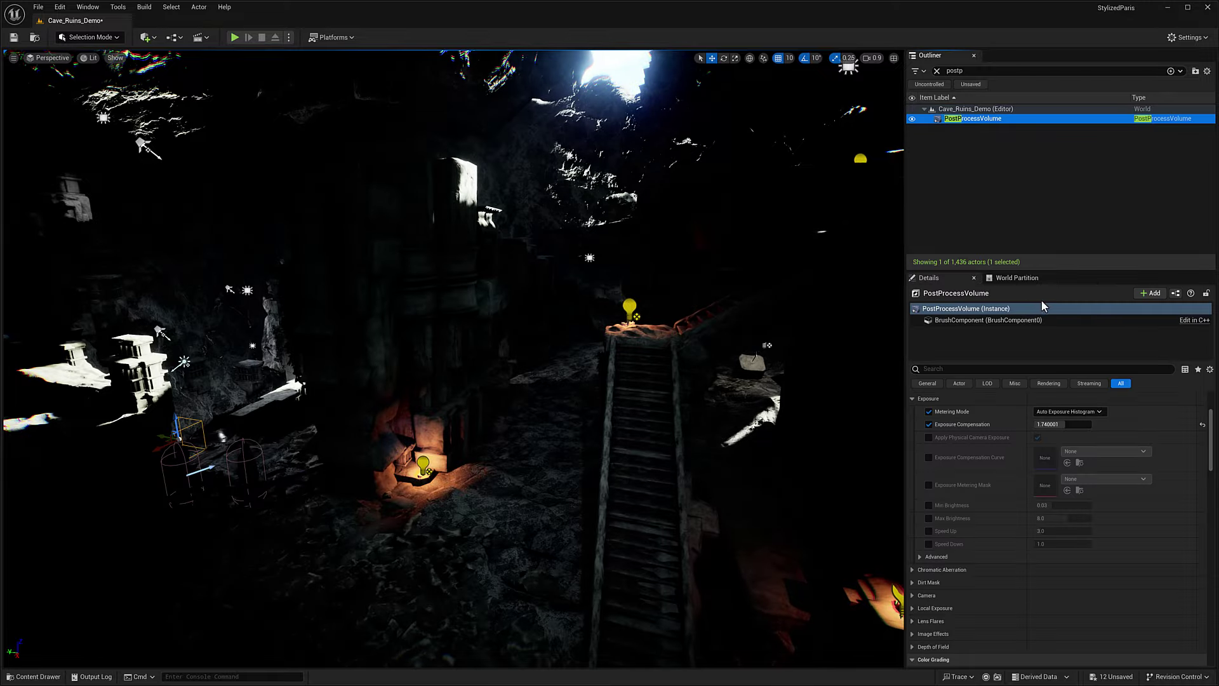
{"action": "left_click_drag", "start_coordinate": [1047, 424], "coordinate": [1080, 425]}
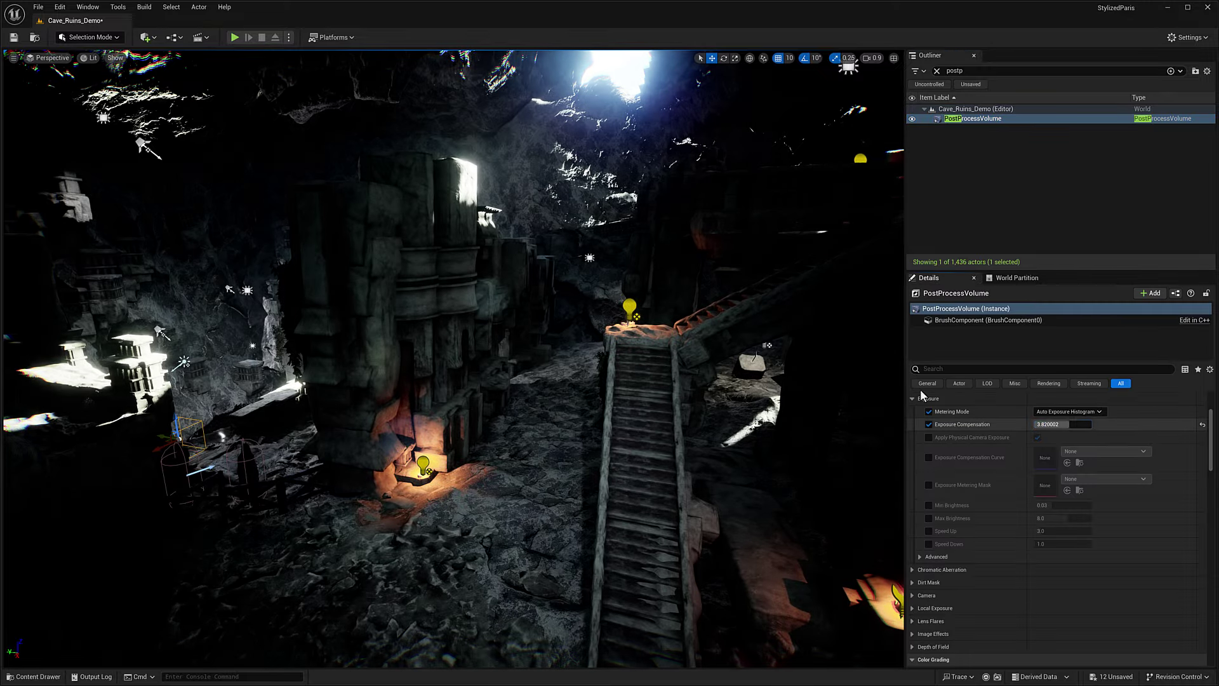
Step: Set the PostProcessVolume's Exposure Compensation to 2.0 and look around the cave ruins
{"action": "right_click_drag", "start_coordinate": [799, 388], "coordinate": [799, 388]}
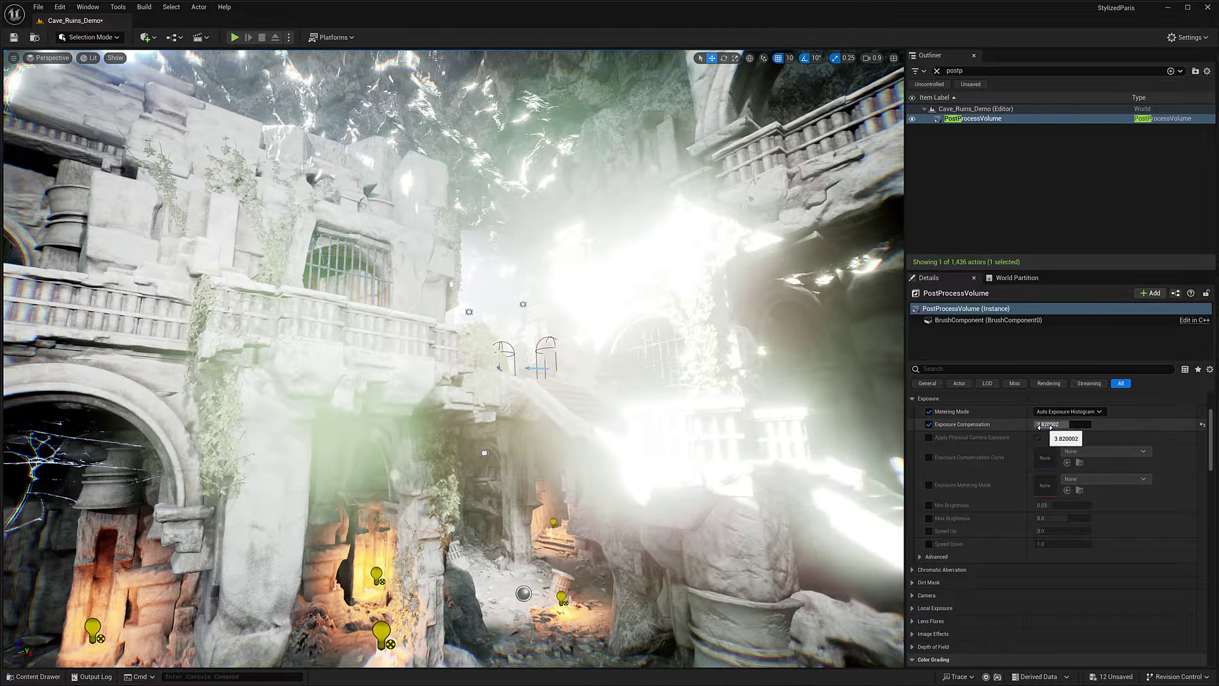
{"action": "left_click", "coordinate": [1045, 424]}
{"action": "type", "text": "2"}
{"action": "key", "text": "Return"}
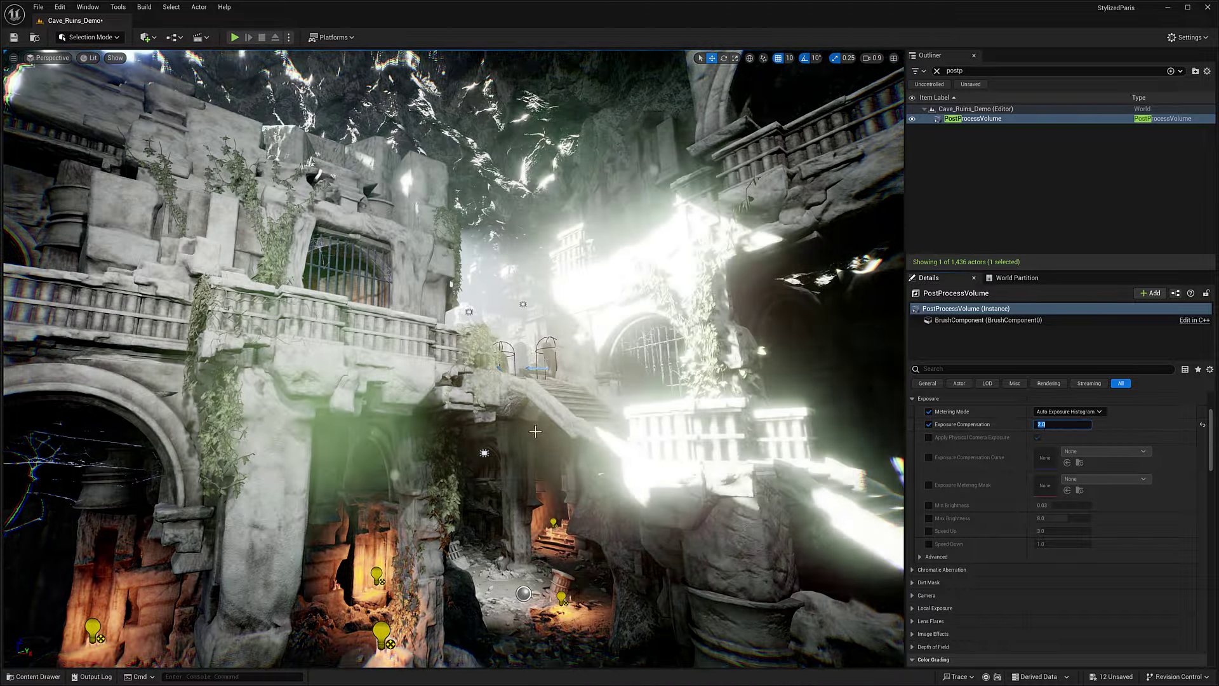
{"action": "right_click_drag", "start_coordinate": [799, 388], "coordinate": [799, 388]}
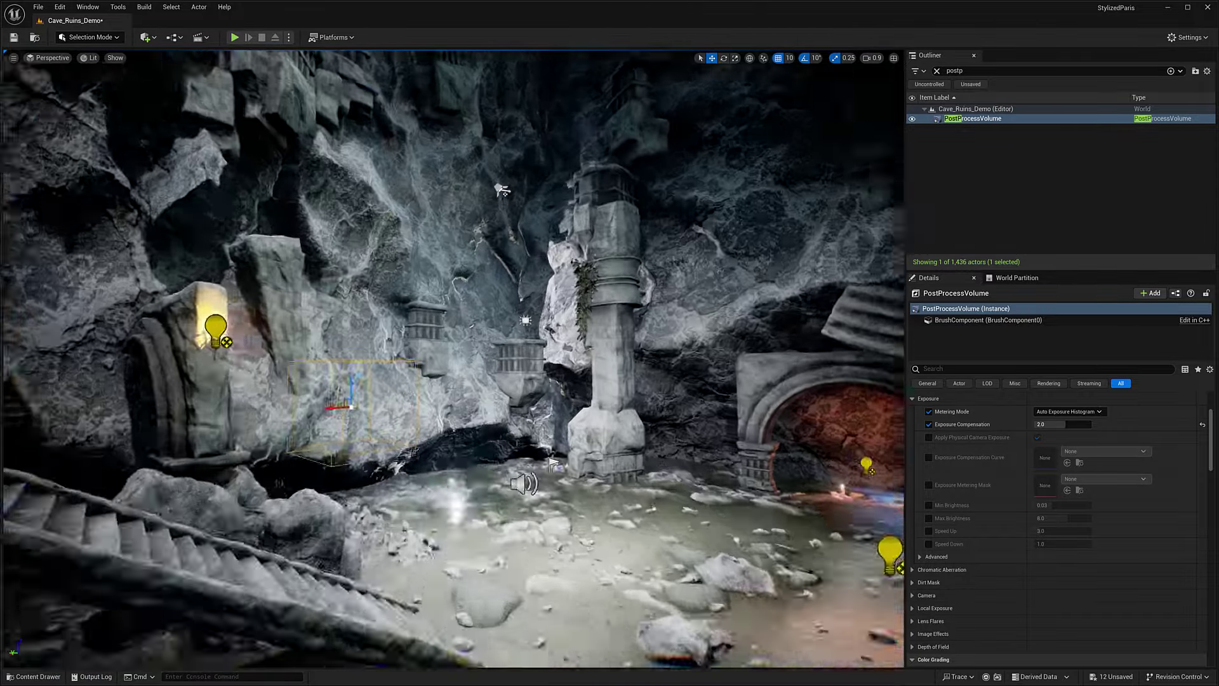
{"action": "right_click_drag", "start_coordinate": [799, 388], "coordinate": [799, 388]}
Step: Open the TemplesOfCambodia_02_01_Interior level from the TemplesOfCambodia demo maps
{"action": "left_click", "coordinate": [29, 676]}
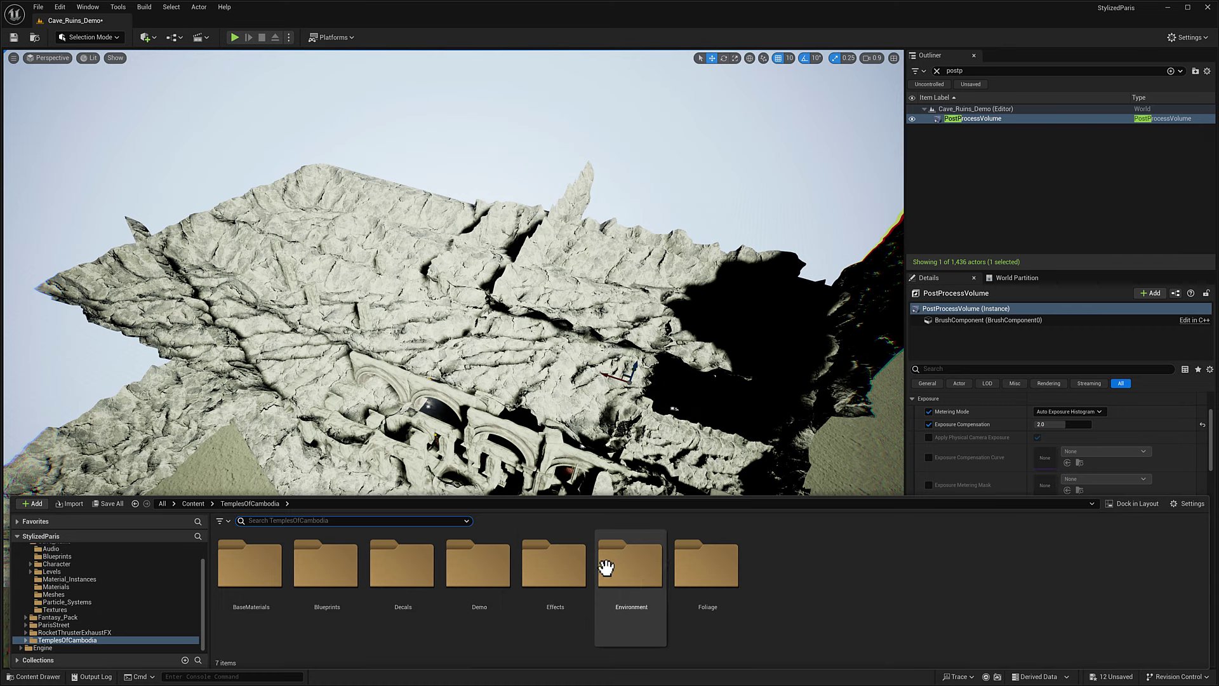
{"action": "double_click", "coordinate": [478, 562]}
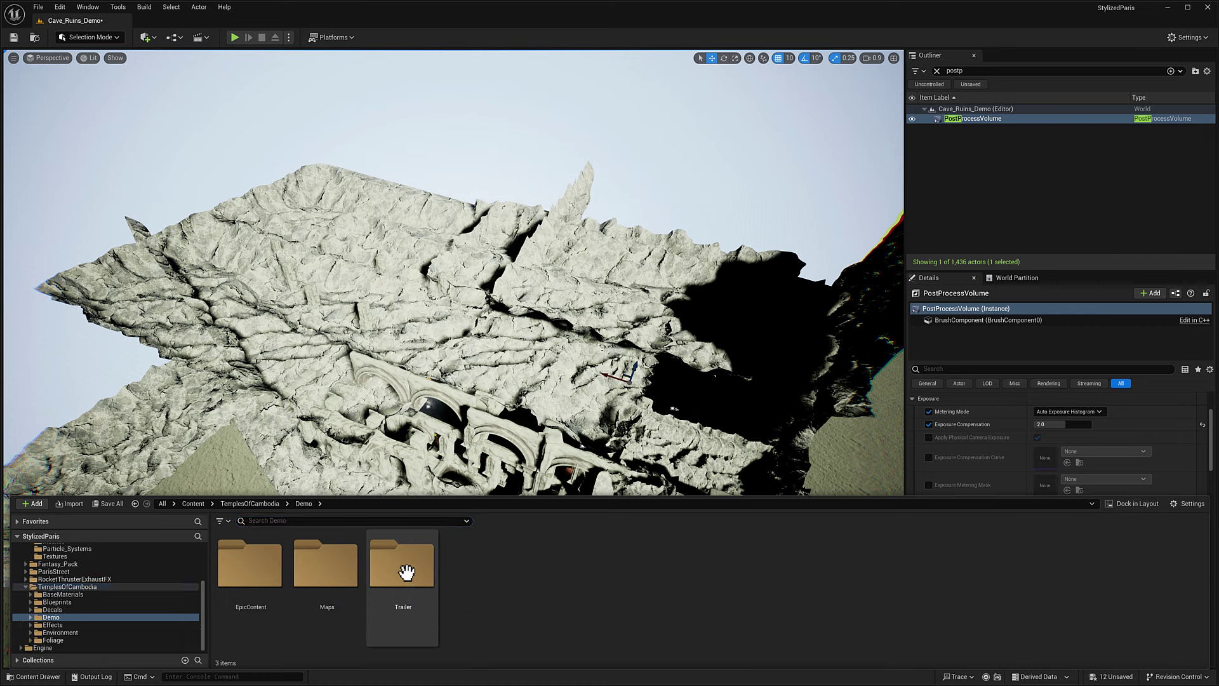
{"action": "double_click", "coordinate": [352, 565]}
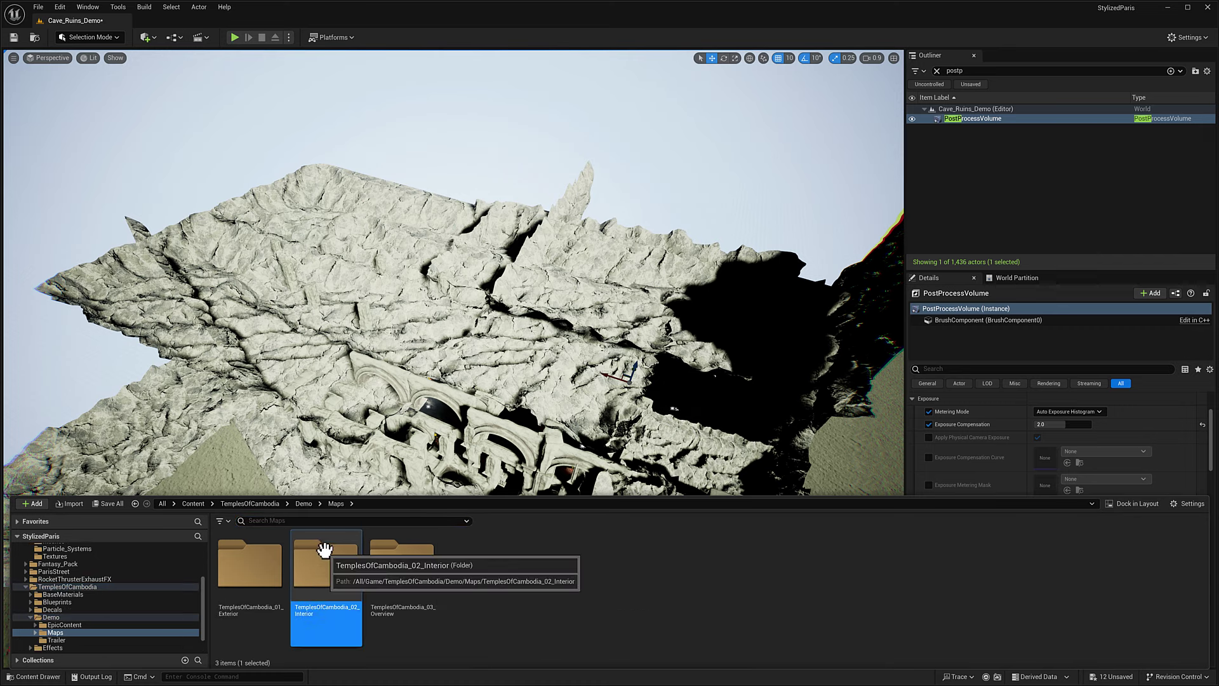
{"action": "double_click", "coordinate": [325, 550]}
{"action": "double_click", "coordinate": [253, 566]}
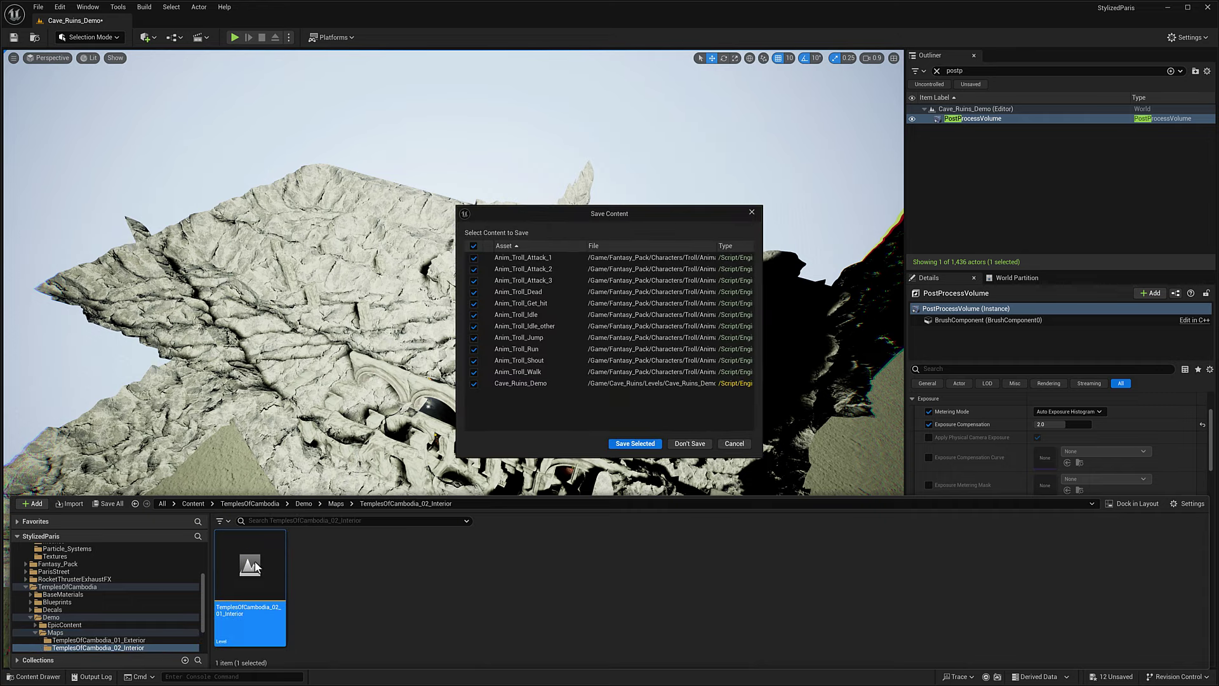
{"action": "left_click", "coordinate": [617, 443]}
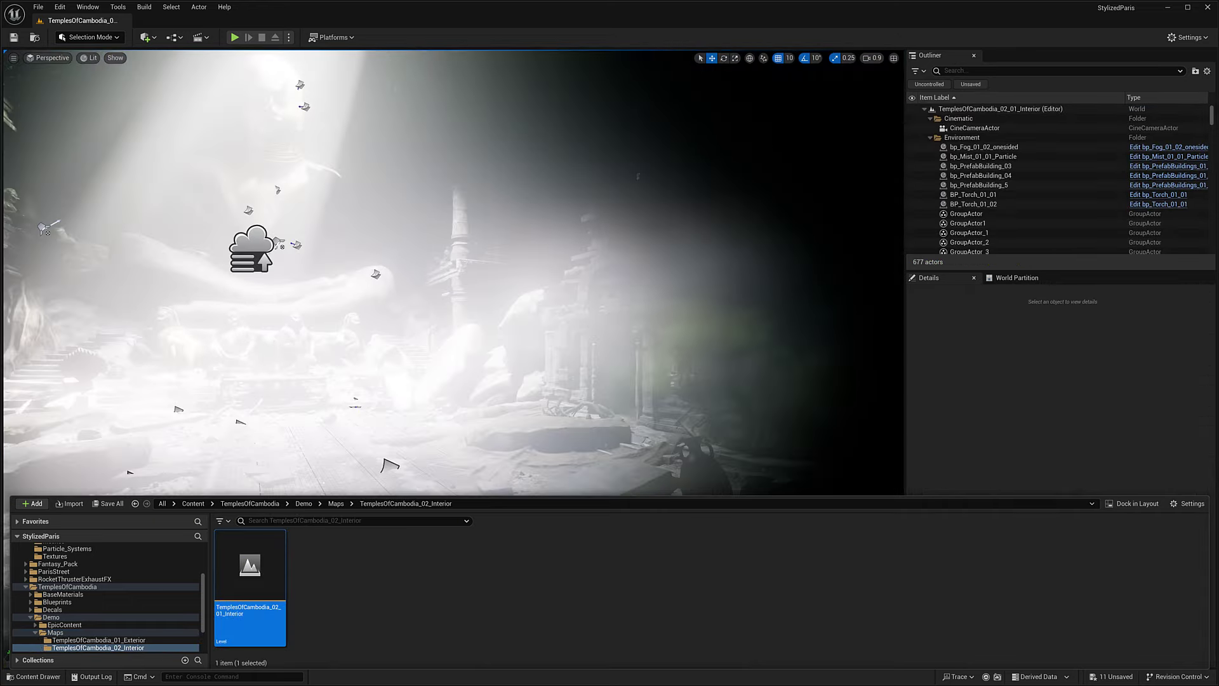
Step: Find PostProcessVolume2 by searching for "postpro", set its Exposure Compensation to about 4.16, and look around the temple interior
{"action": "key", "text": "w"}
{"action": "right_click_drag", "start_coordinate": [454, 273], "coordinate": [476, 292]}
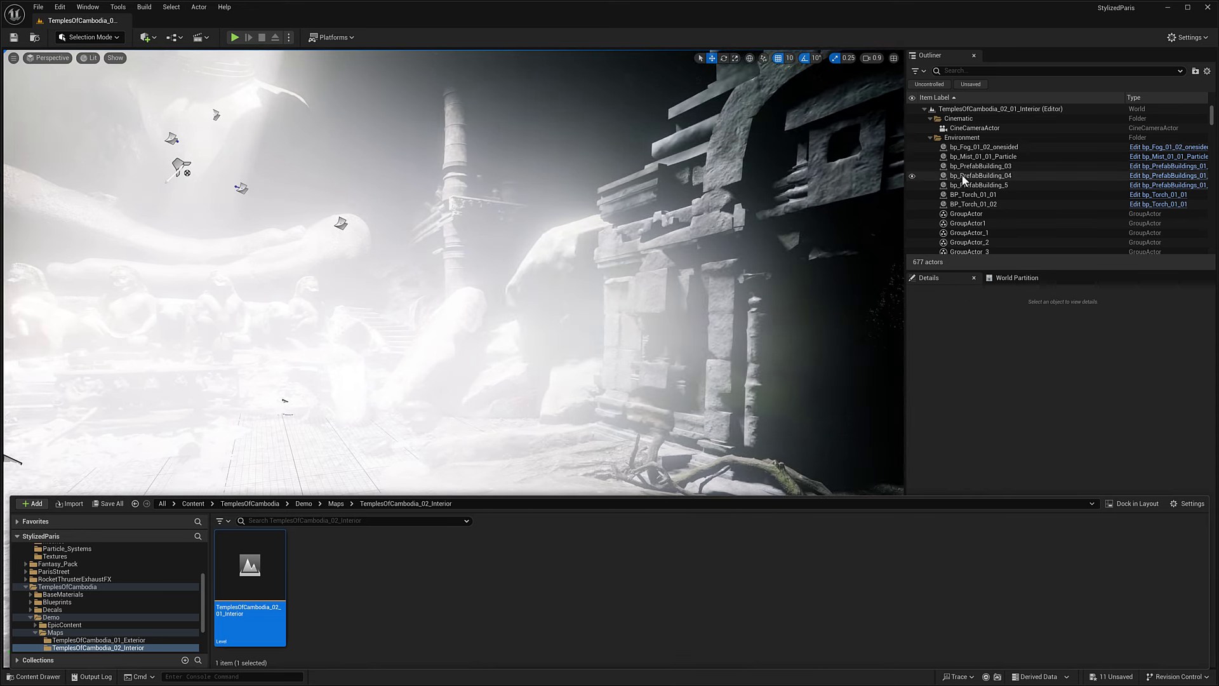
{"action": "left_click", "coordinate": [1032, 70]}
{"action": "type", "text": "po"}
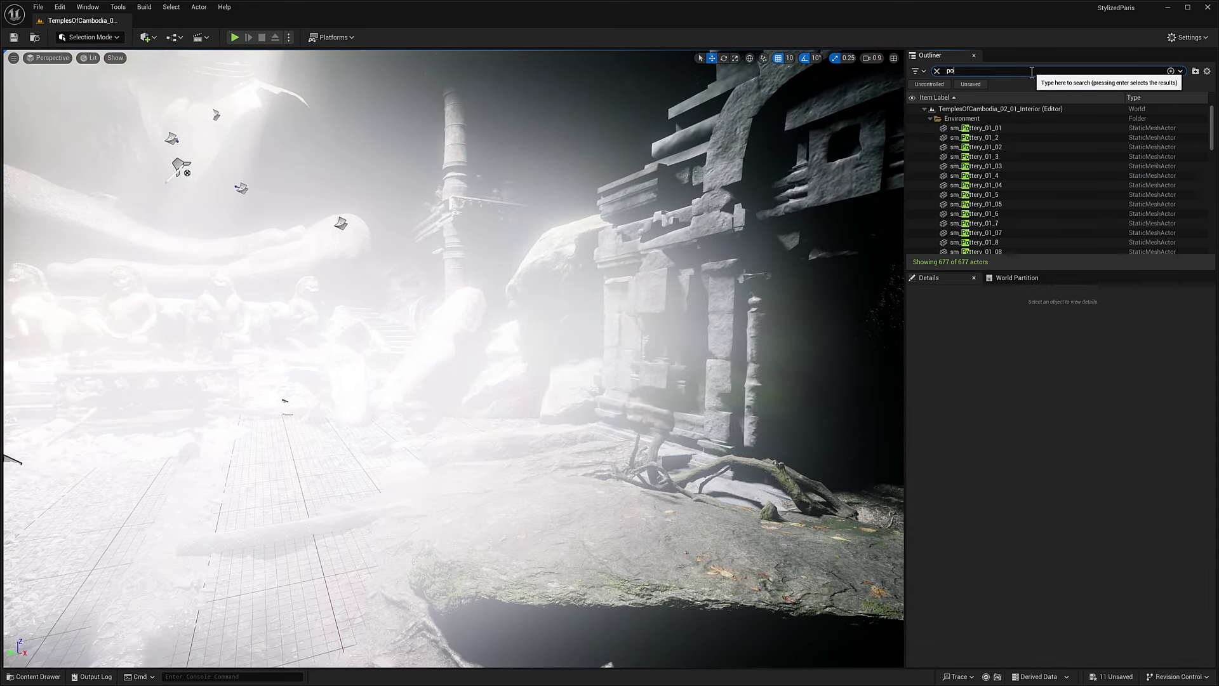
{"action": "type", "text": "stpro"}
{"action": "left_click", "coordinate": [1010, 128]}
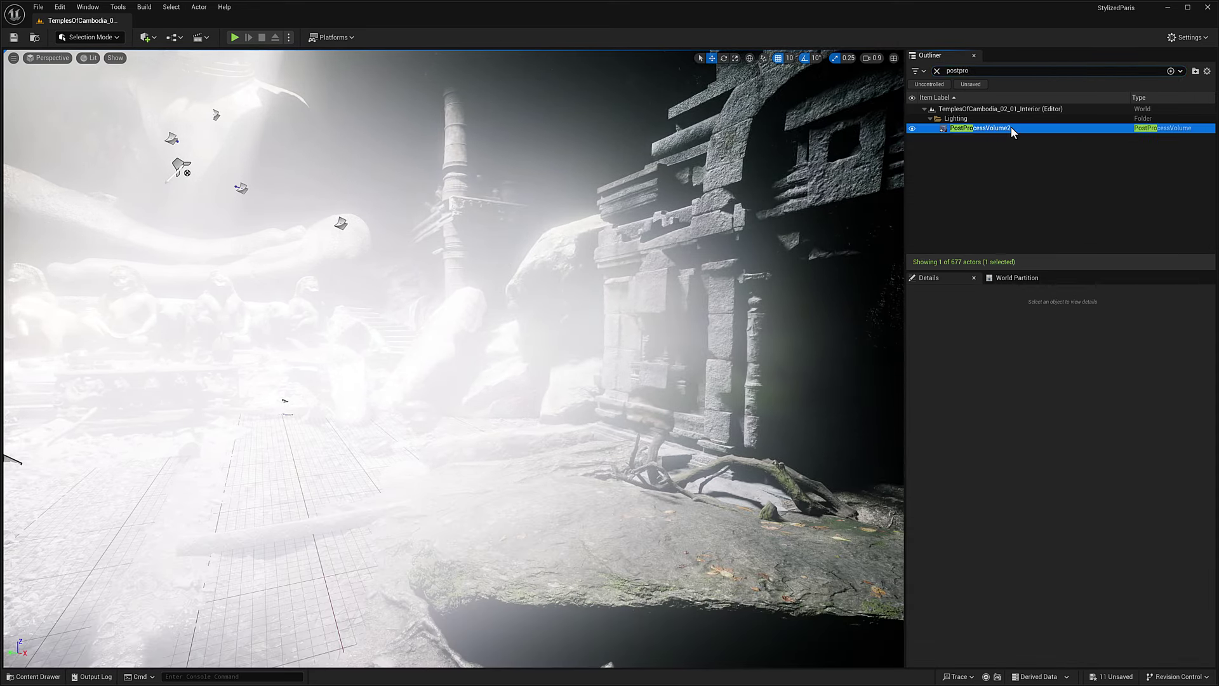
{"action": "left_click_drag", "start_coordinate": [1063, 424], "coordinate": [1048, 424]}
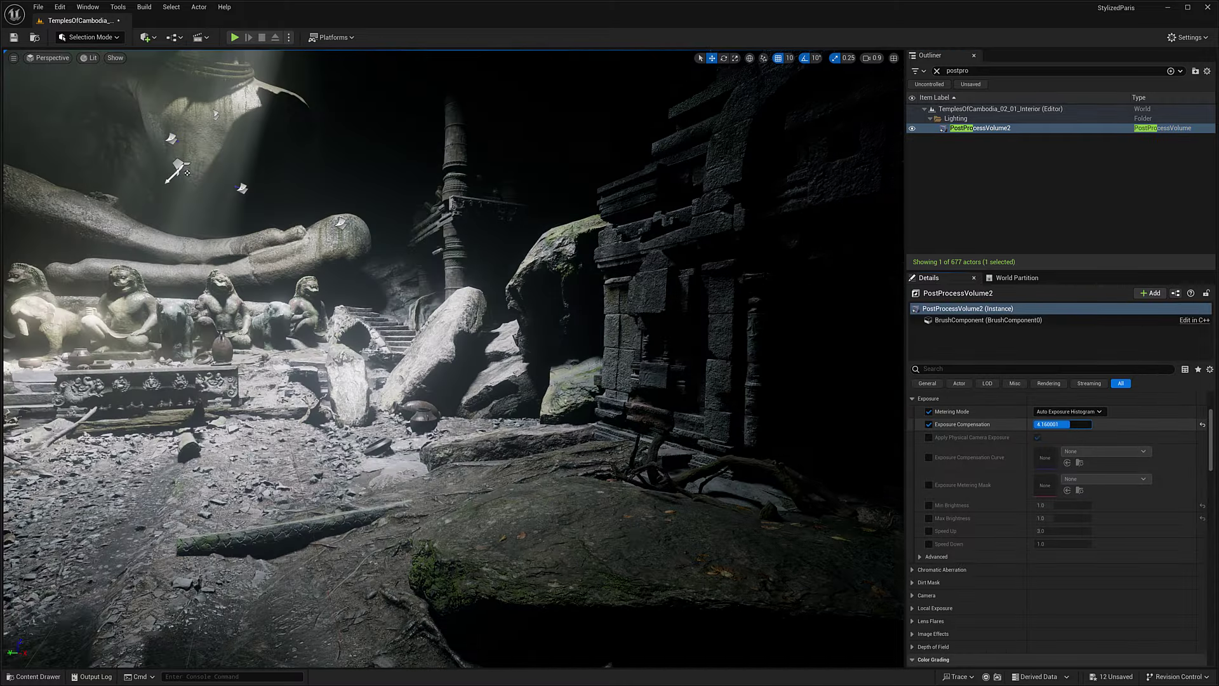
{"action": "right_click_drag", "start_coordinate": [635, 381], "coordinate": [736, 381]}
{"action": "right_click_drag", "start_coordinate": [470, 350], "coordinate": [502, 346]}
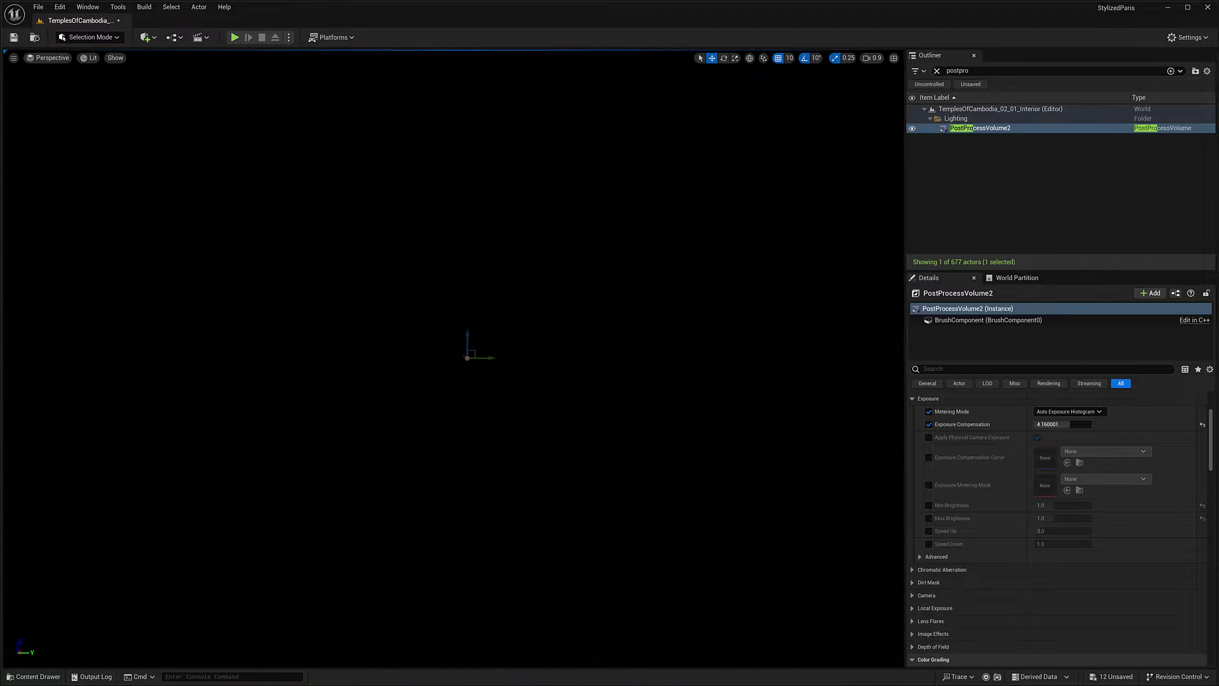
Step: Open the TemplesOfCambodia_03_01_Overview level without saving the current changes and look over its assets
{"action": "left_click", "coordinate": [42, 677]}
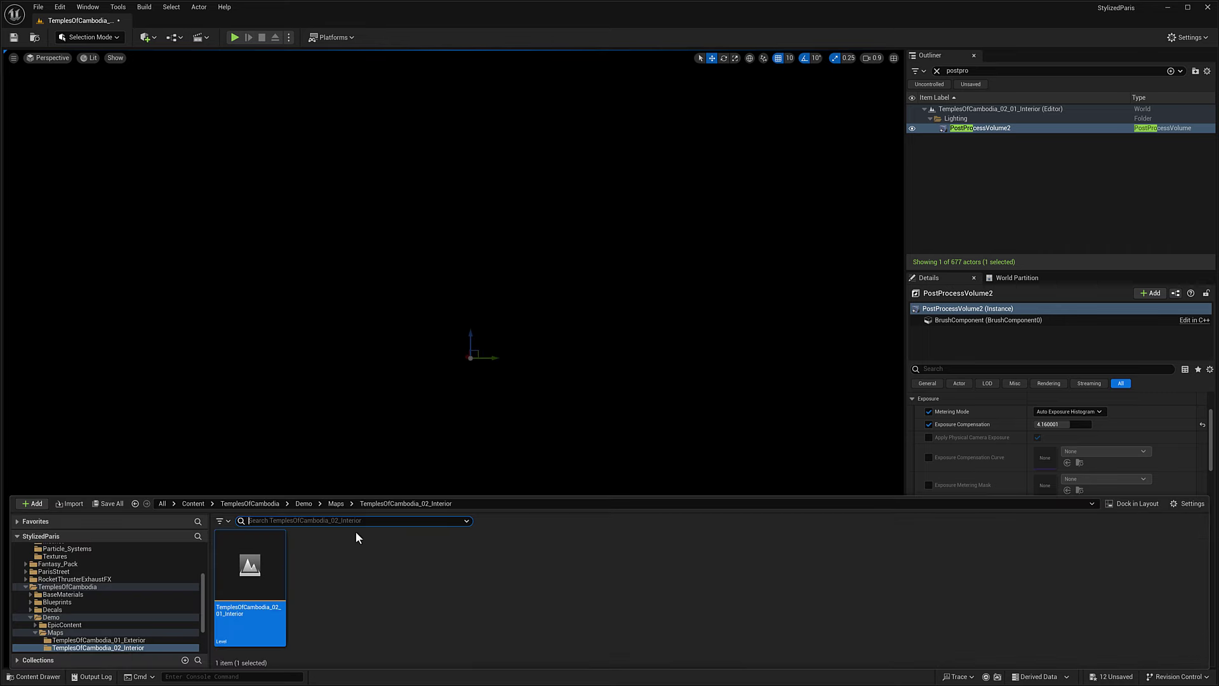
{"action": "left_click", "coordinate": [336, 502]}
{"action": "double_click", "coordinate": [400, 556]}
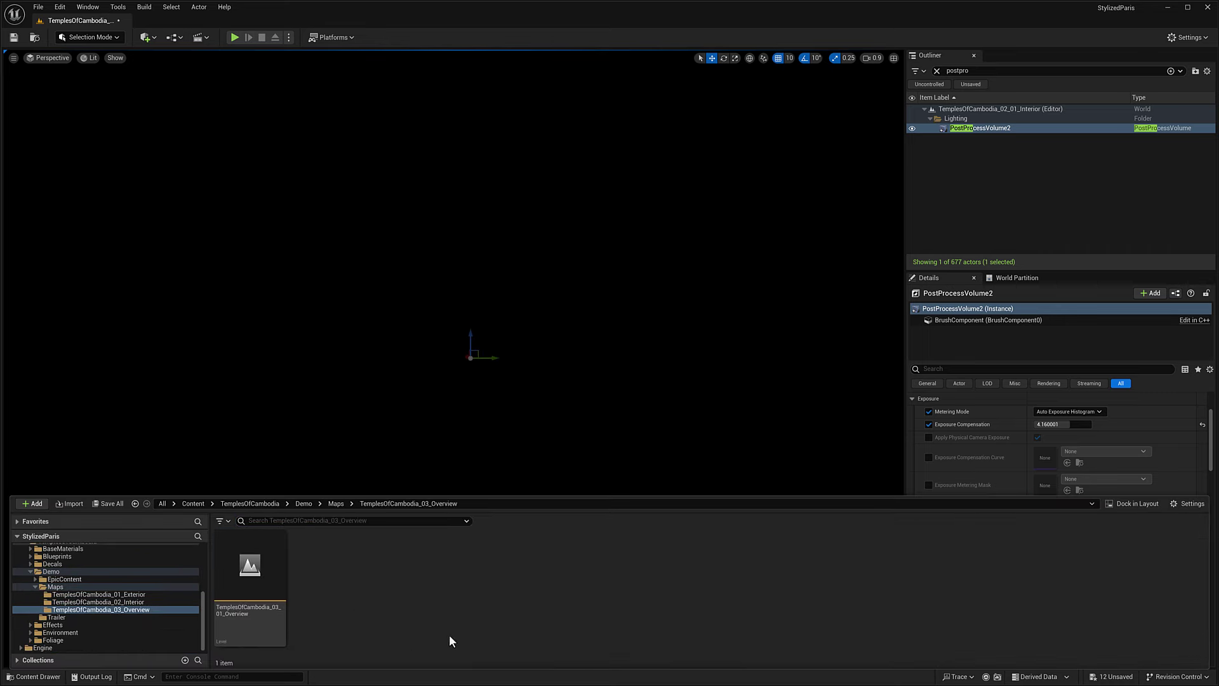
{"action": "double_click", "coordinate": [257, 564]}
{"action": "left_click", "coordinate": [690, 443]}
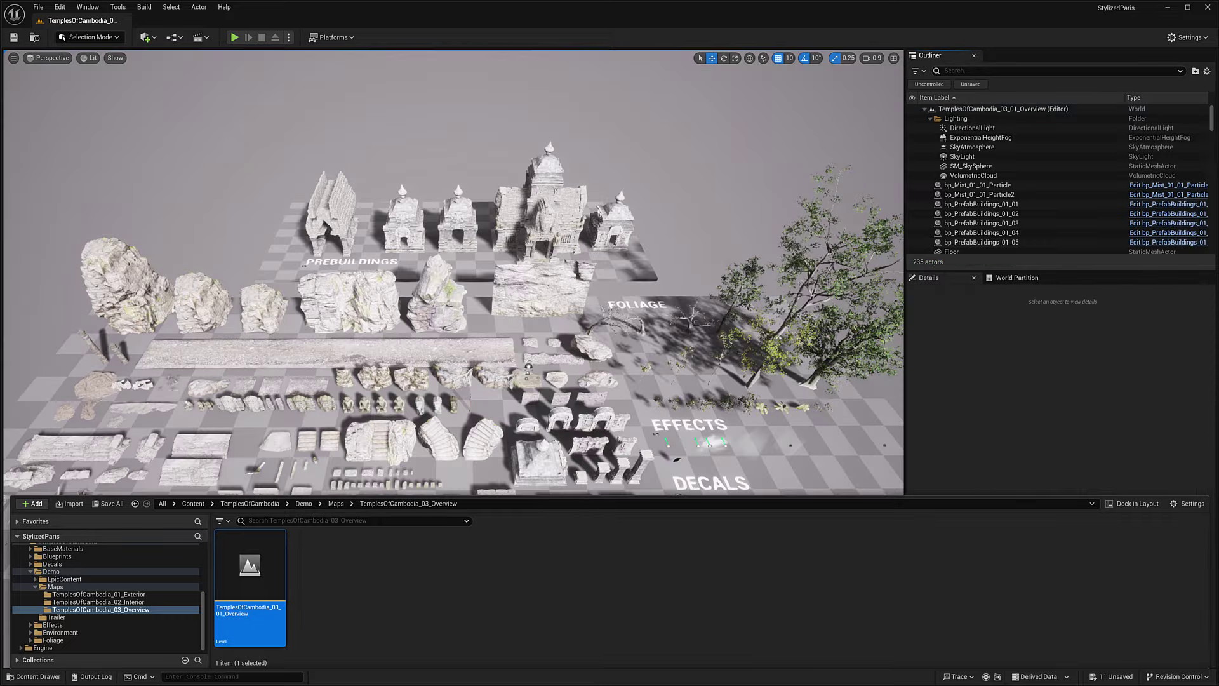
{"action": "right_click_drag", "start_coordinate": [546, 331], "coordinate": [409, 317]}
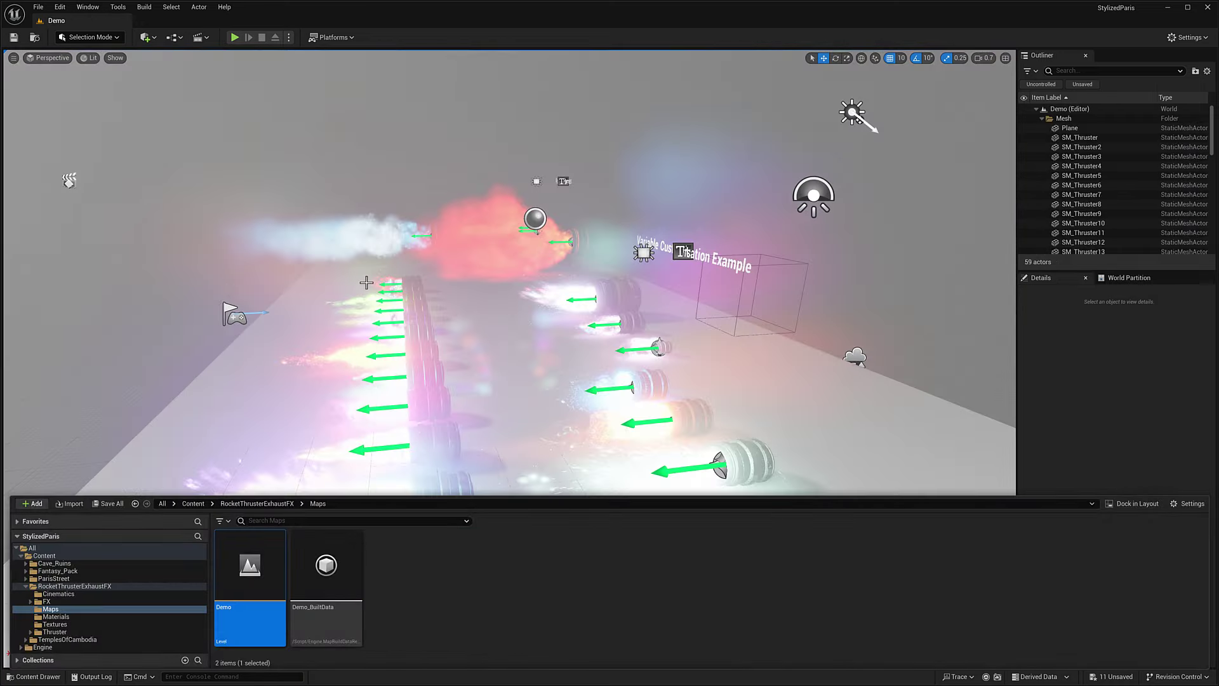
Step: Select the NS_RocketExhaust_Blue effect in the rocket thruster Demo level and view the exhaust rows from other angles
{"action": "left_click", "coordinate": [385, 281]}
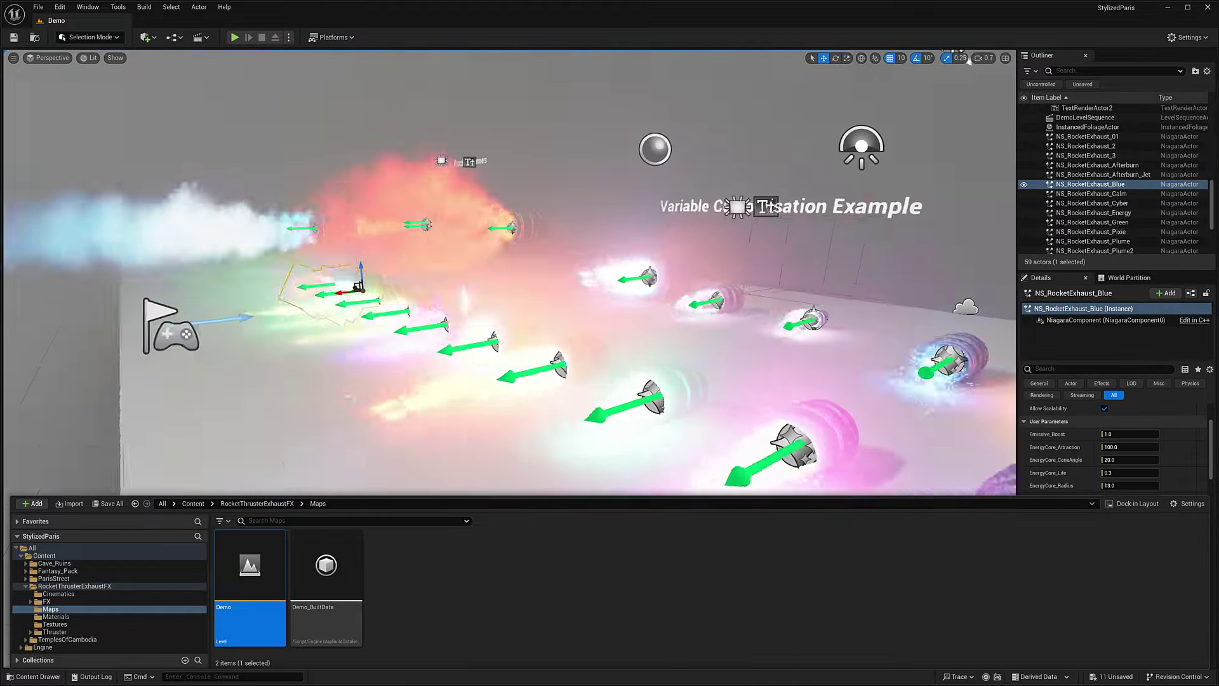
{"action": "right_click_drag", "start_coordinate": [384, 281], "coordinate": [674, 343]}
{"action": "right_click_drag", "start_coordinate": [876, 134], "coordinate": [902, 150]}
{"action": "right_click_drag", "start_coordinate": [216, 356], "coordinate": [245, 358]}
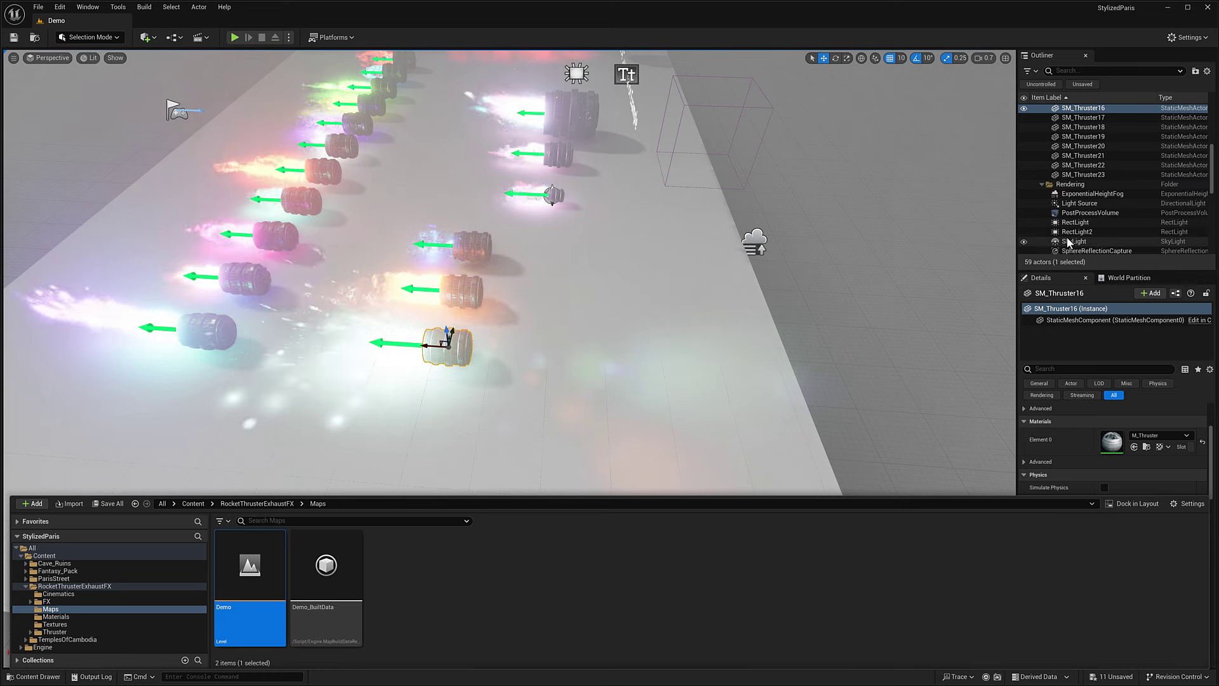
Step: Select the NS_RocketExhaust_Plume6 effect and browse its properties in a widened details area
{"action": "scroll", "coordinate": [1067, 234], "scroll_direction": "down", "scroll_amount": 5}
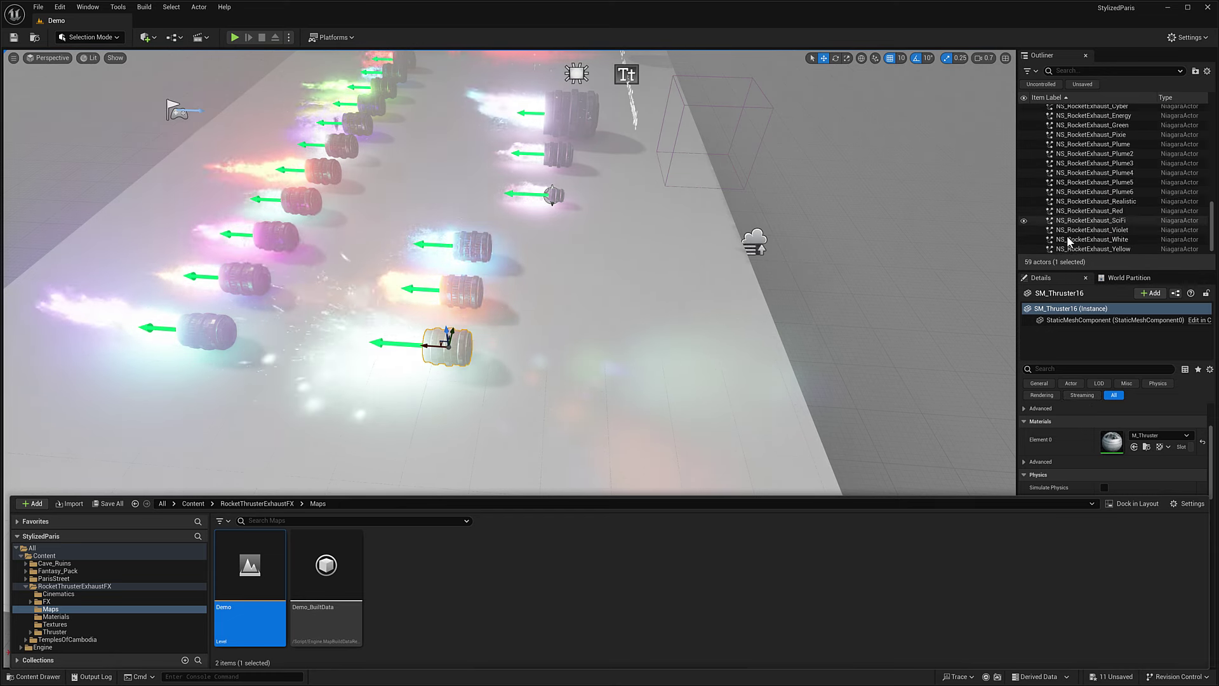
{"action": "left_click", "coordinate": [1092, 191]}
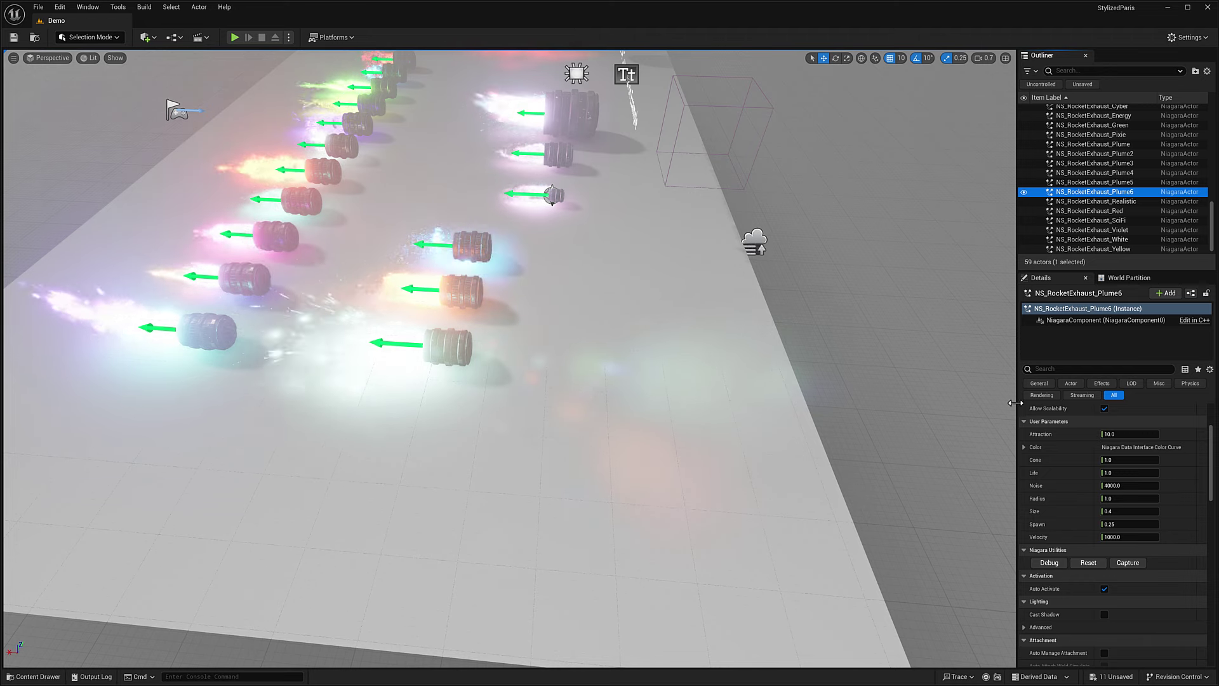
{"action": "left_click_drag", "start_coordinate": [1017, 404], "coordinate": [904, 396]}
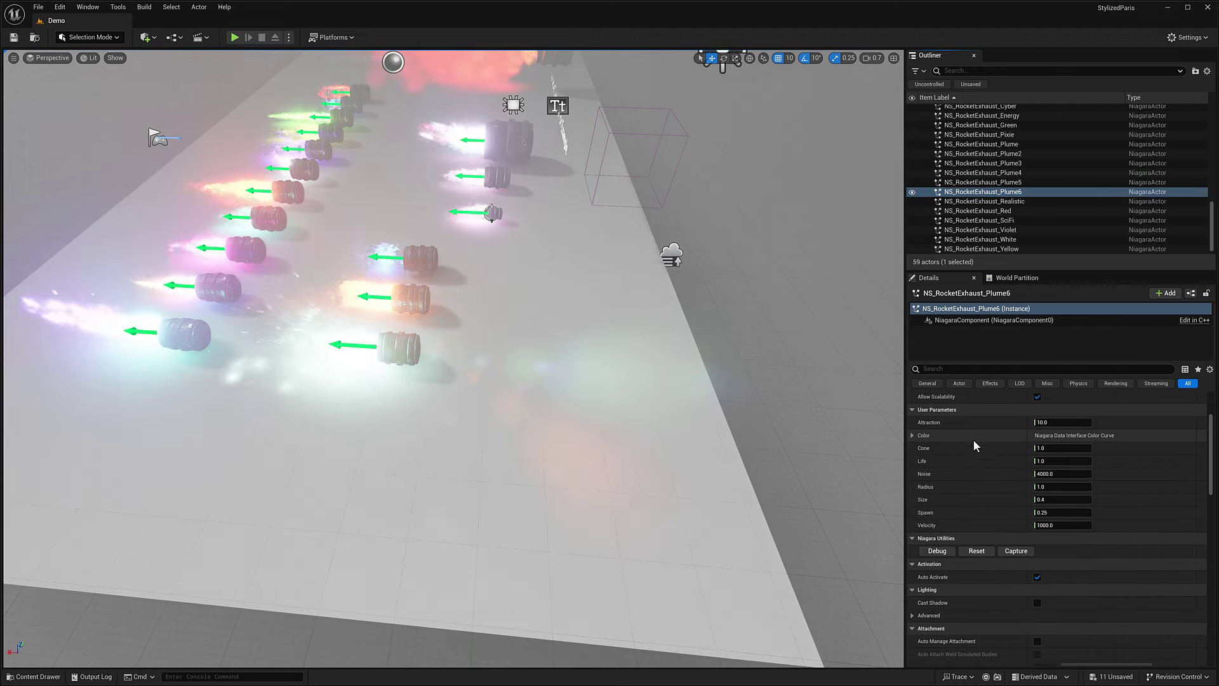
{"action": "scroll", "coordinate": [1023, 489], "scroll_direction": "down", "scroll_amount": 5}
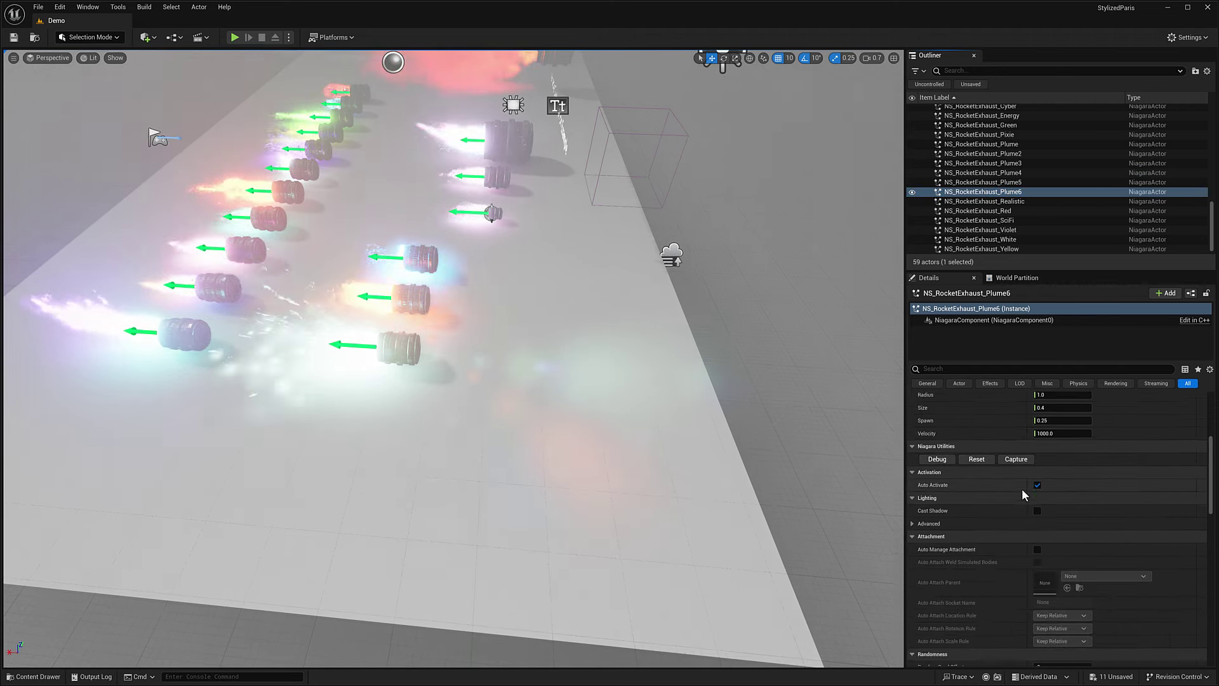
{"action": "scroll", "coordinate": [1022, 489], "scroll_direction": "down", "scroll_amount": 10}
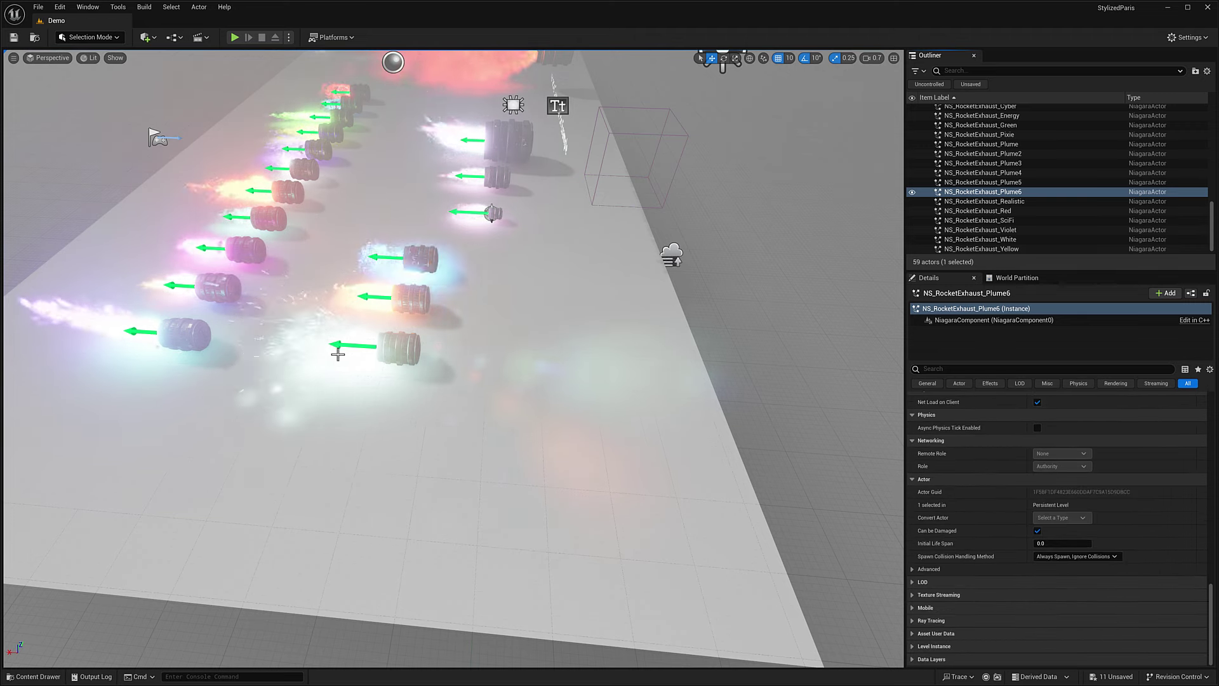
Step: Select the SM_Thruster14 mesh in the scene and check its properties
{"action": "left_click", "coordinate": [176, 328]}
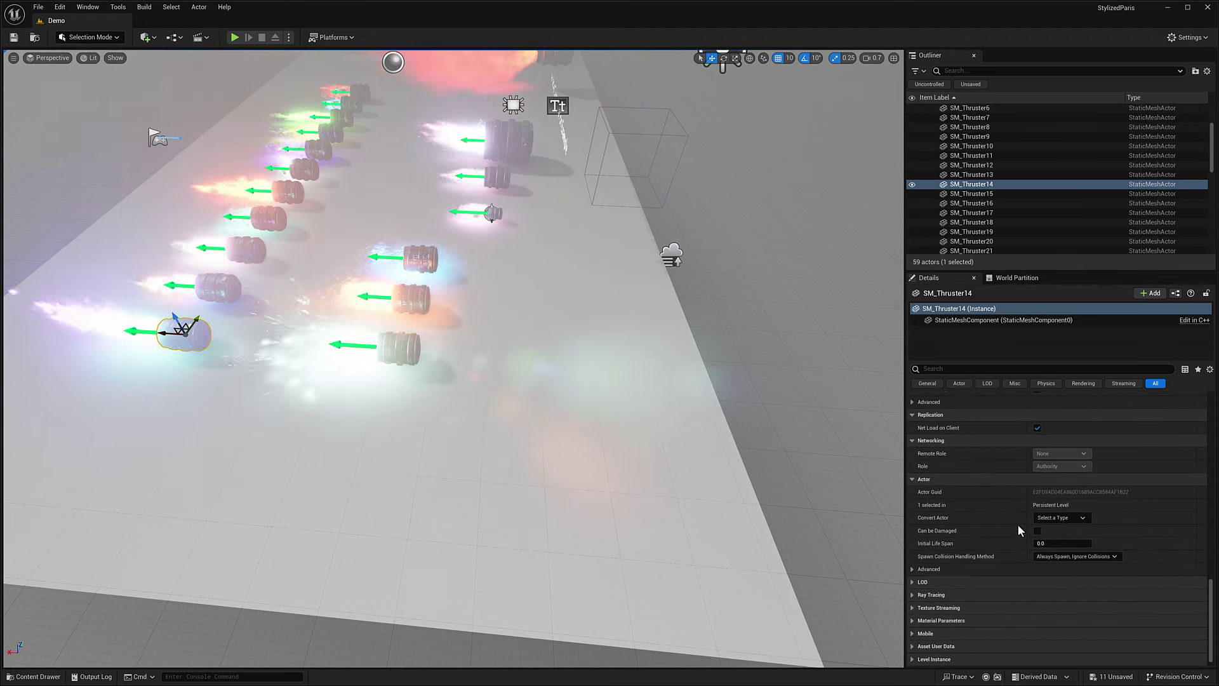
{"action": "scroll", "coordinate": [1019, 526], "scroll_direction": "up", "scroll_amount": 4}
{"action": "scroll", "coordinate": [1020, 212], "scroll_direction": "up", "scroll_amount": 5}
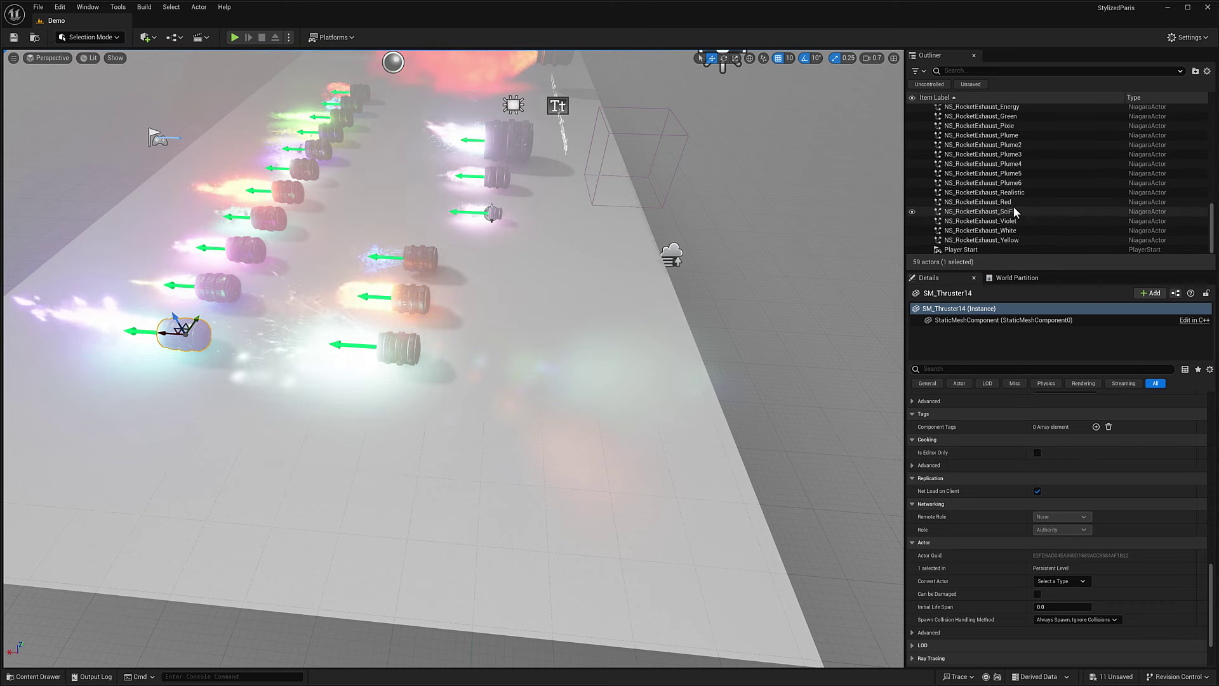
Step: Reselect NS_RocketExhaust_Plume6 and examine its user parameters, such as attraction, noise, size and velocity
{"action": "left_click", "coordinate": [990, 182]}
{"action": "scroll", "coordinate": [1006, 504], "scroll_direction": "down", "scroll_amount": 5}
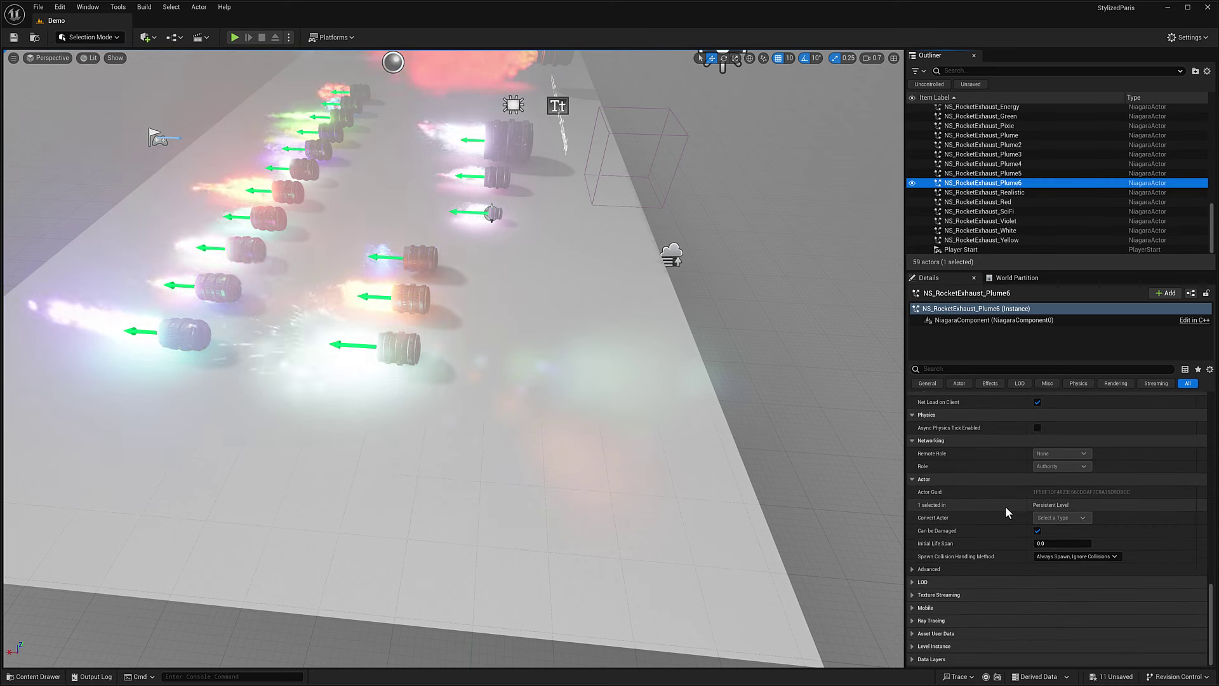
{"action": "scroll", "coordinate": [1004, 506], "scroll_direction": "up", "scroll_amount": 10}
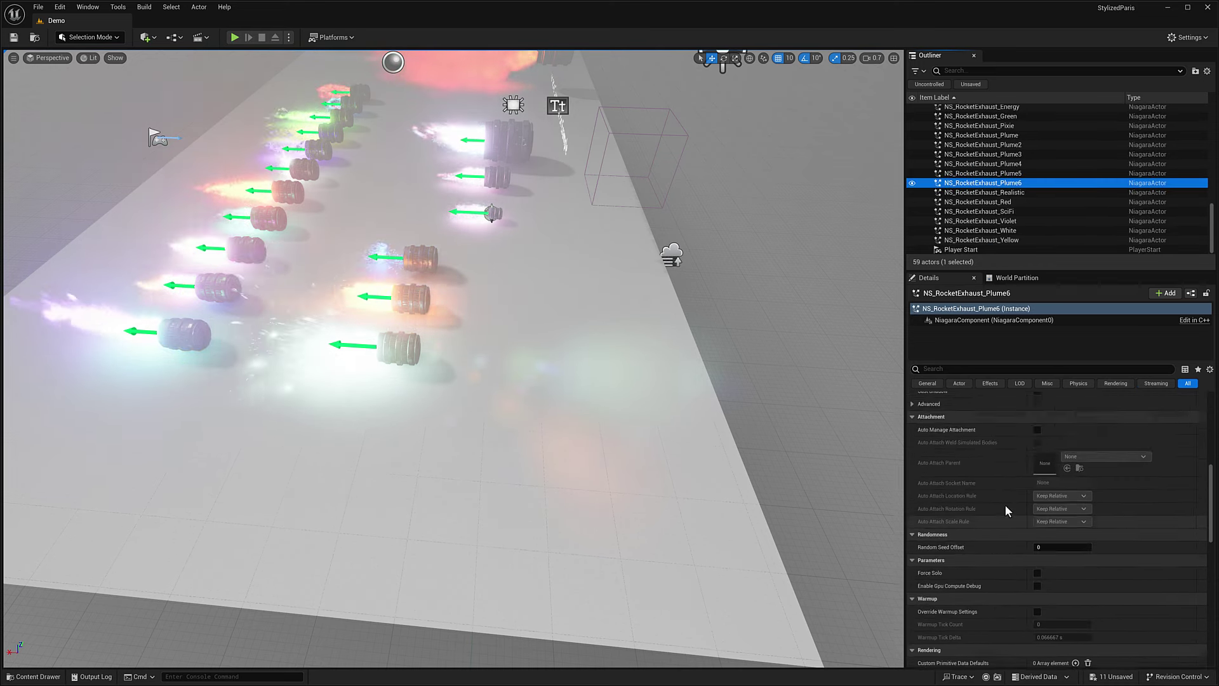
{"action": "scroll", "coordinate": [1004, 504], "scroll_direction": "up", "scroll_amount": 5}
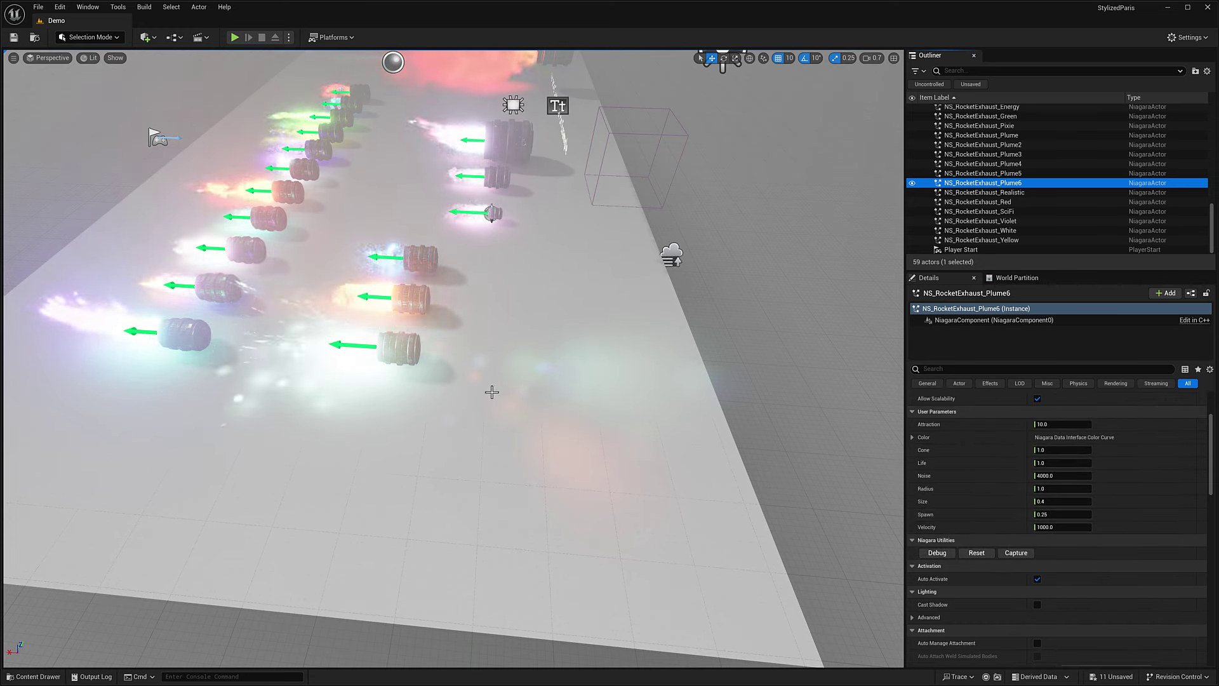
Step: View the rocket exhaust rows in the Demo level from other angles and distances
{"action": "right_click_drag", "start_coordinate": [476, 391], "coordinate": [650, 332]}
{"action": "key", "text": "a"}
{"action": "key", "text": "s"}
{"action": "key", "text": "w"}
{"action": "key", "text": "s"}
{"action": "right_click_drag", "start_coordinate": [366, 399], "coordinate": [362, 399]}
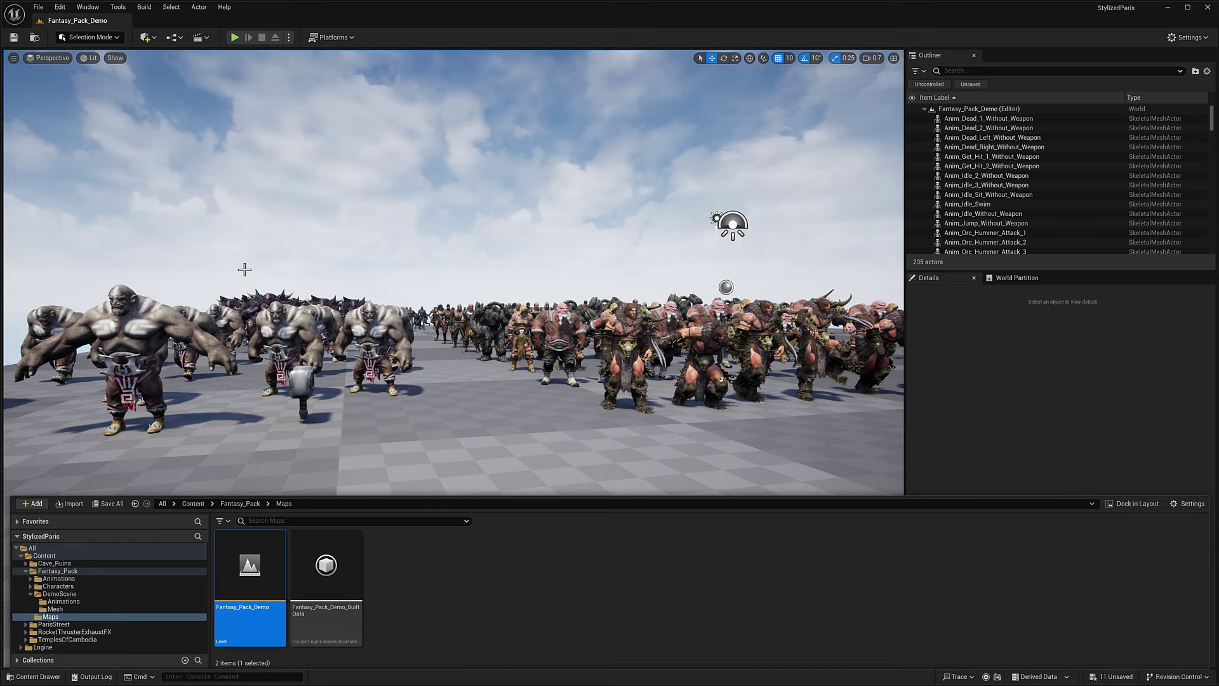
Step: Look around the Fantasy_Pack_Demo level, start playing it in the editor and take control of the camera
{"action": "mouse_move", "coordinate": [244, 269]}
{"action": "right_mouse_down"}
{"action": "mouse_move", "coordinate": [305, 269]}
{"action": "mouse_move", "coordinate": [226, 304]}
{"action": "mouse_move", "coordinate": [254, 271]}
{"action": "mouse_move", "coordinate": [283, 267]}
{"action": "mouse_move", "coordinate": [222, 271]}
{"action": "mouse_move", "coordinate": [226, 293]}
{"action": "mouse_move", "coordinate": [229, 271]}
{"action": "right_mouse_up"}
{"action": "right_click_drag", "start_coordinate": [176, 57], "coordinate": [174, 64]}
{"action": "left_click", "coordinate": [234, 37]}
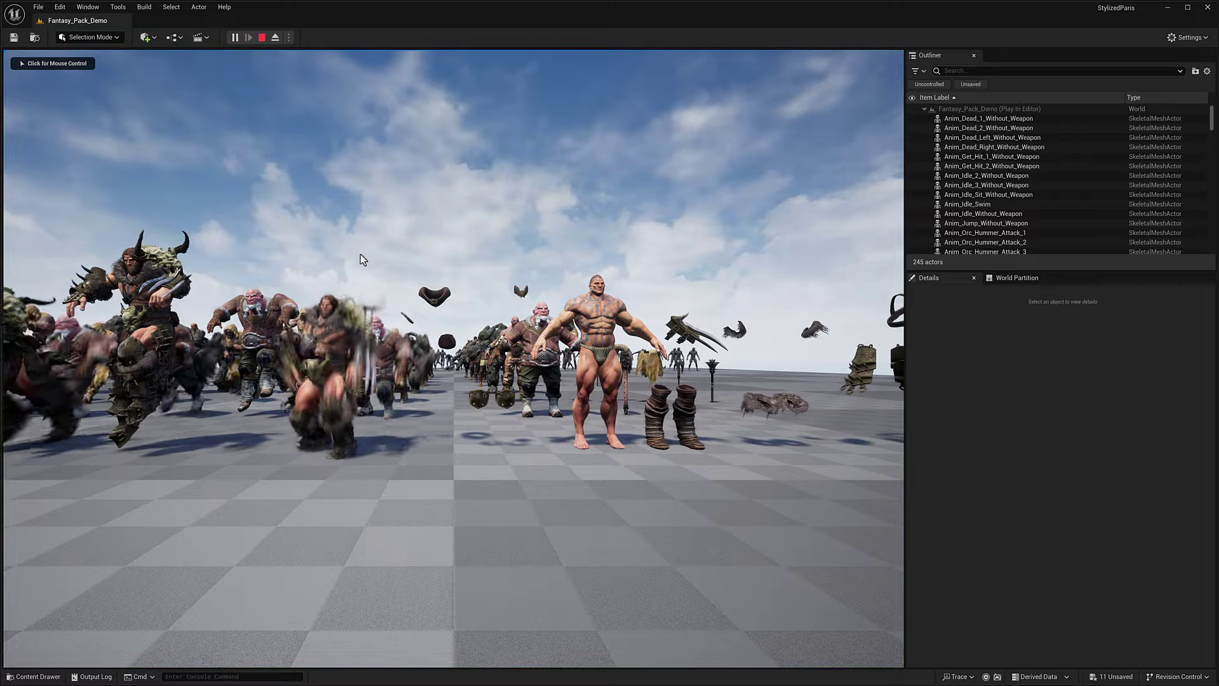
{"action": "left_click", "coordinate": [445, 303]}
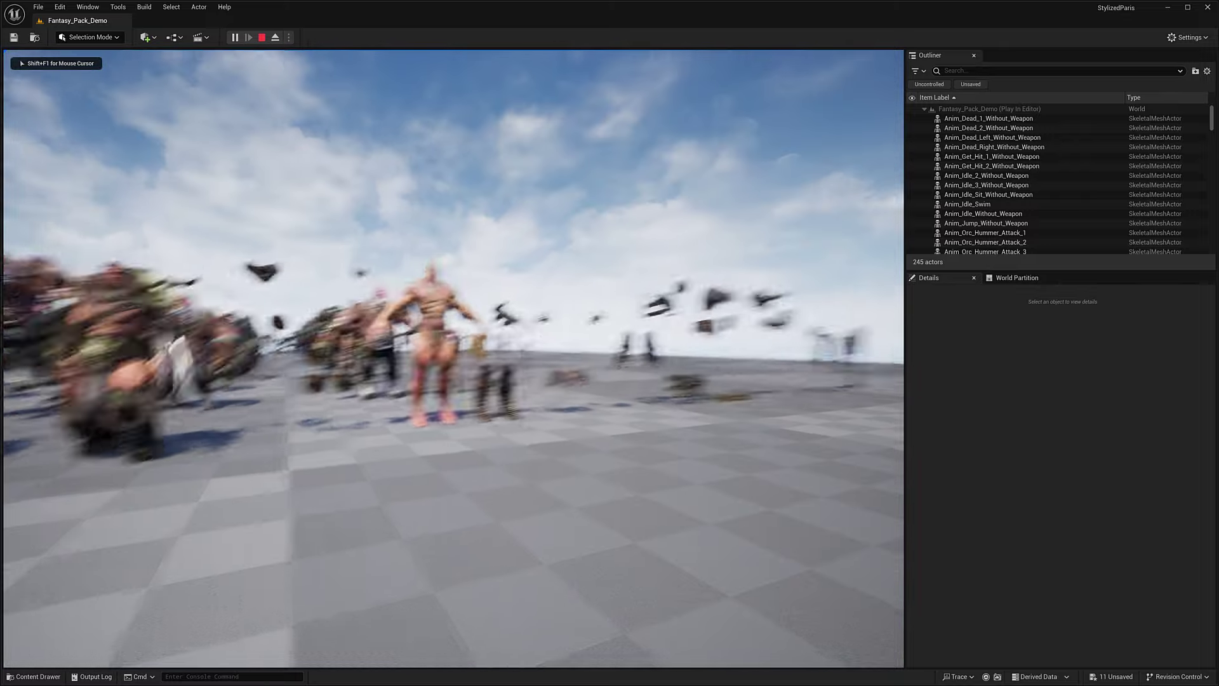
Step: Fly over the animated character crowd and inspect the separate armor pieces, weapons and rock golems
{"action": "key", "text": "w"}
{"action": "key", "text": "e"}
{"action": "key", "text": "s"}
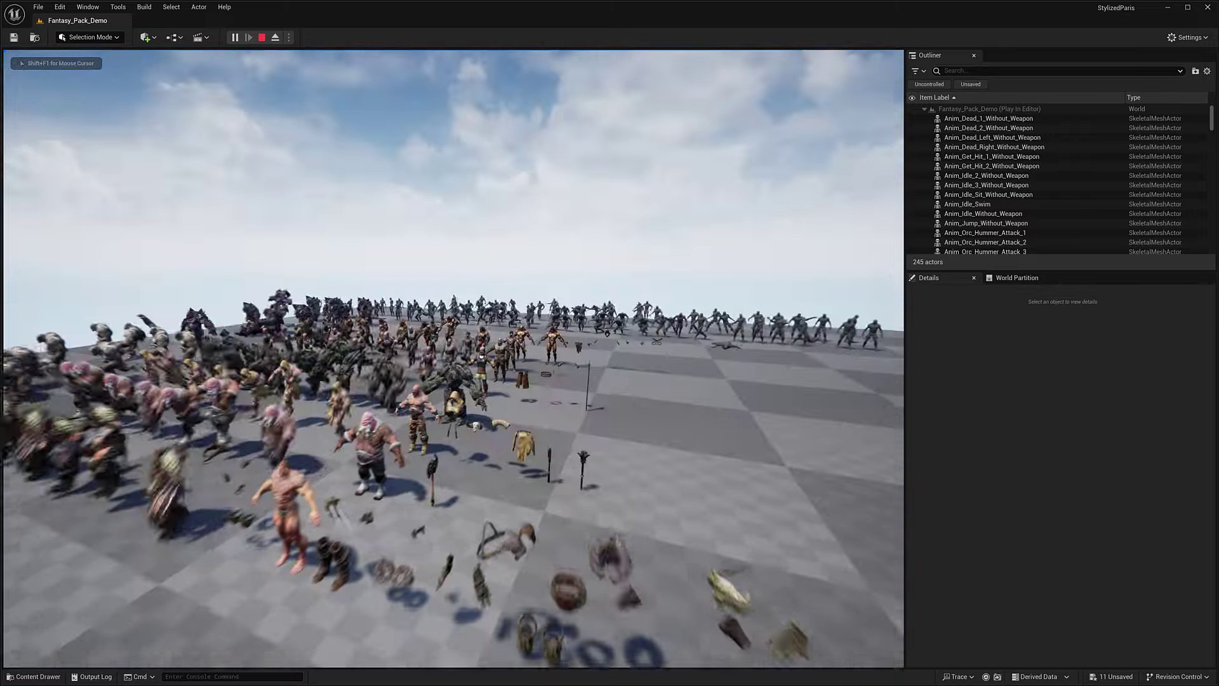
{"action": "key", "text": "w"}
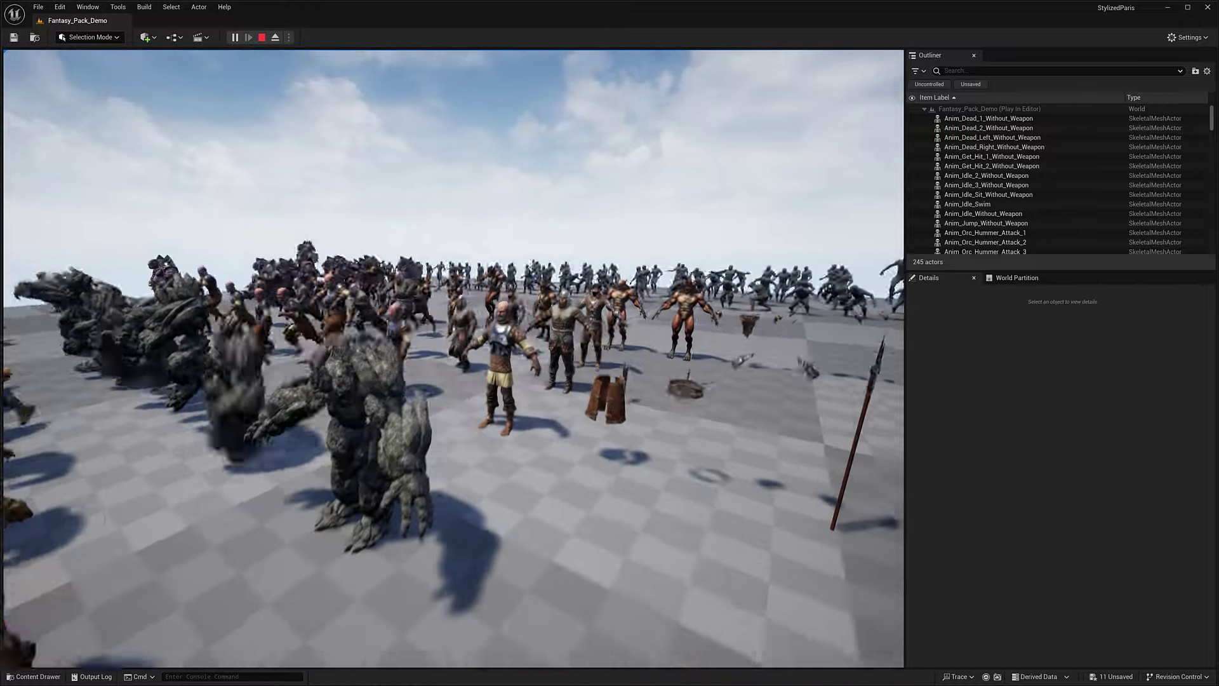
{"action": "key", "text": "w"}
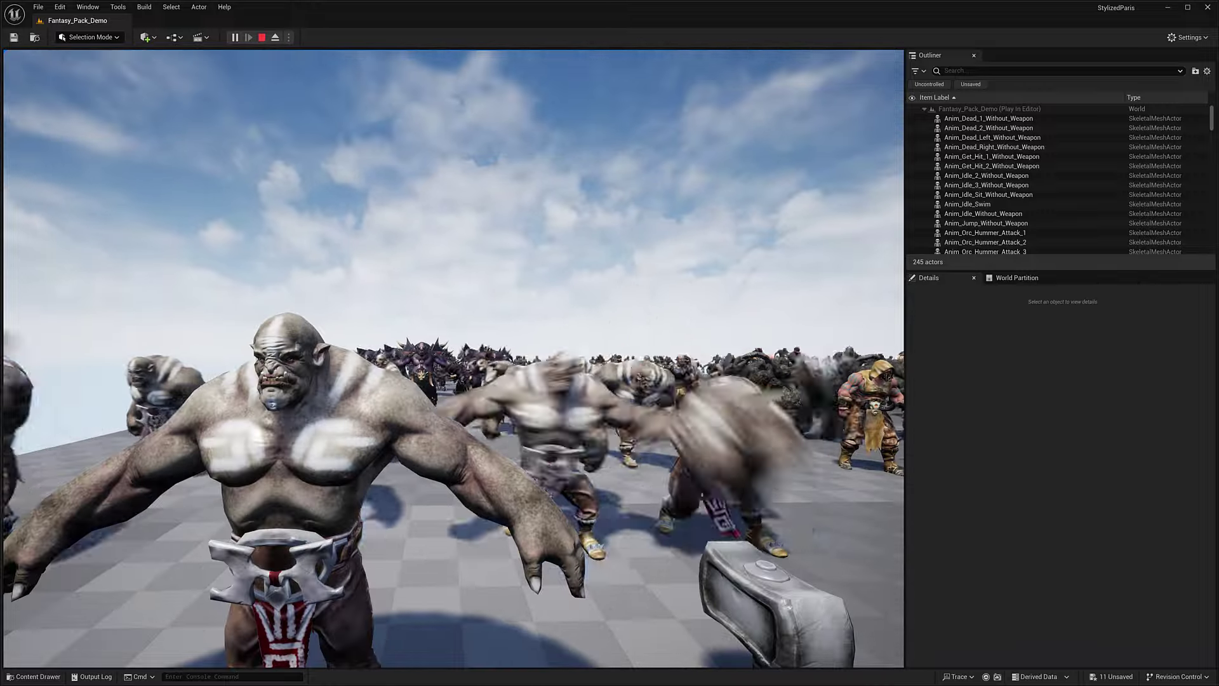
Step: Inspect the trolls, the purple horned monsters, the werewolves and the armored fighters at close range
{"action": "key", "text": "e"}
{"action": "key", "text": "w"}
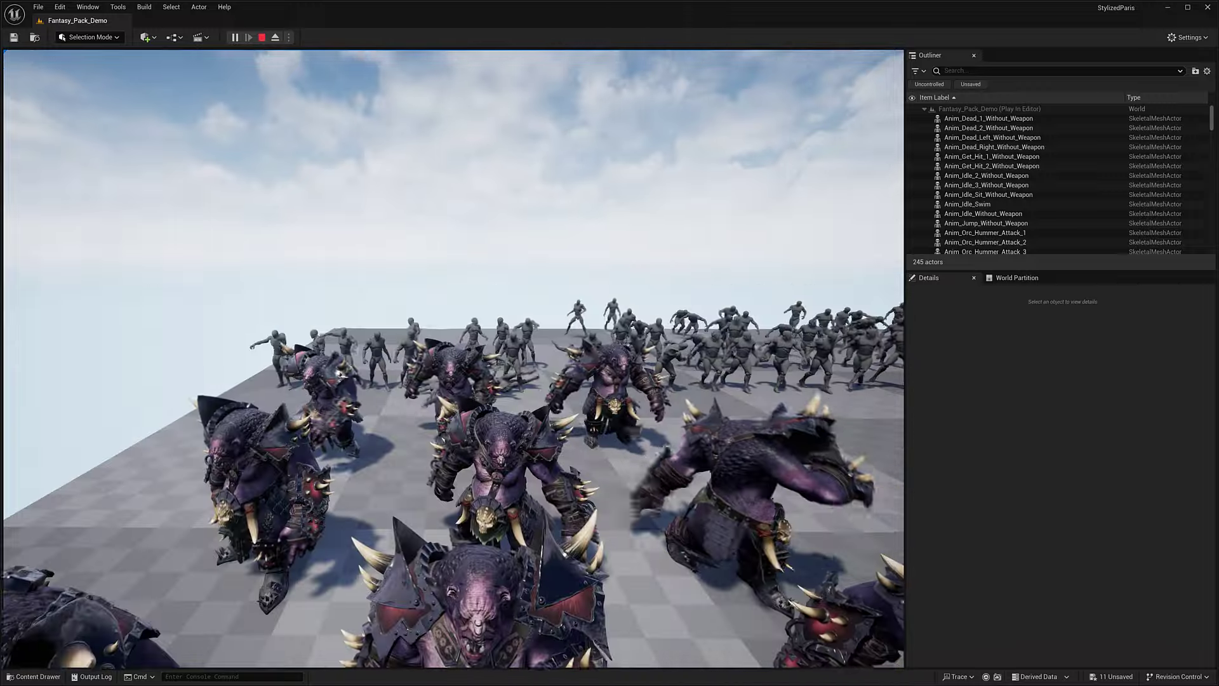
{"action": "key", "text": "w"}
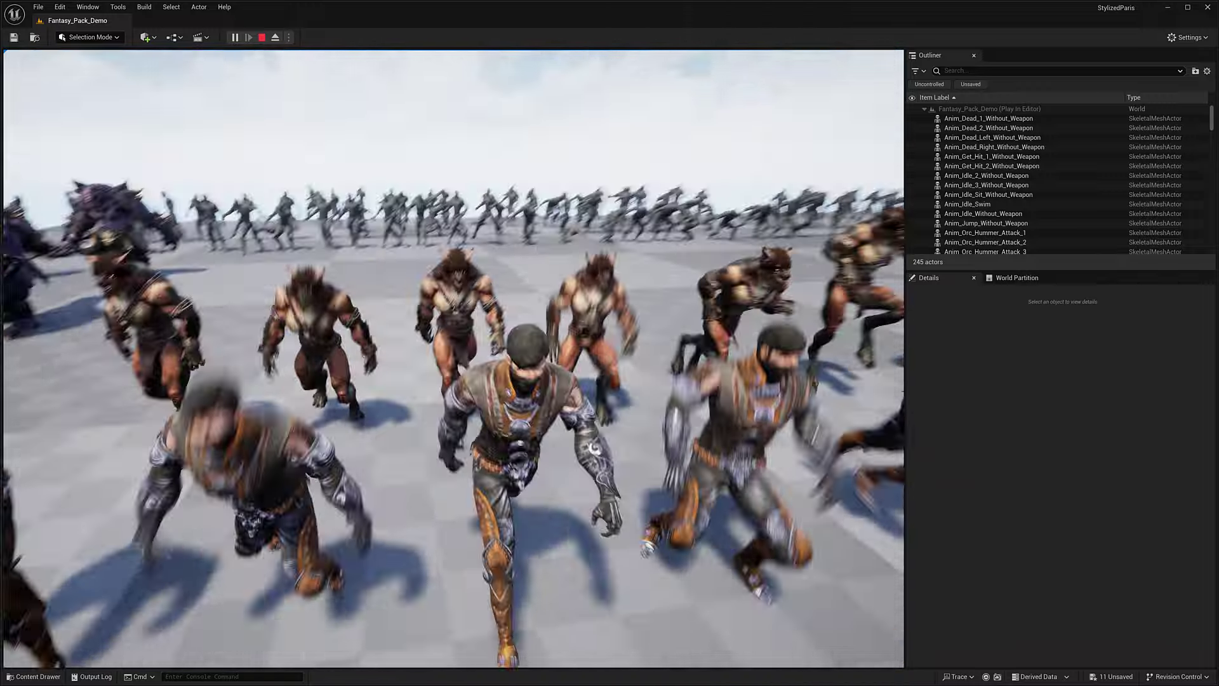
{"action": "key", "text": "w"}
{"action": "key", "text": "d"}
{"action": "key", "text": "w"}
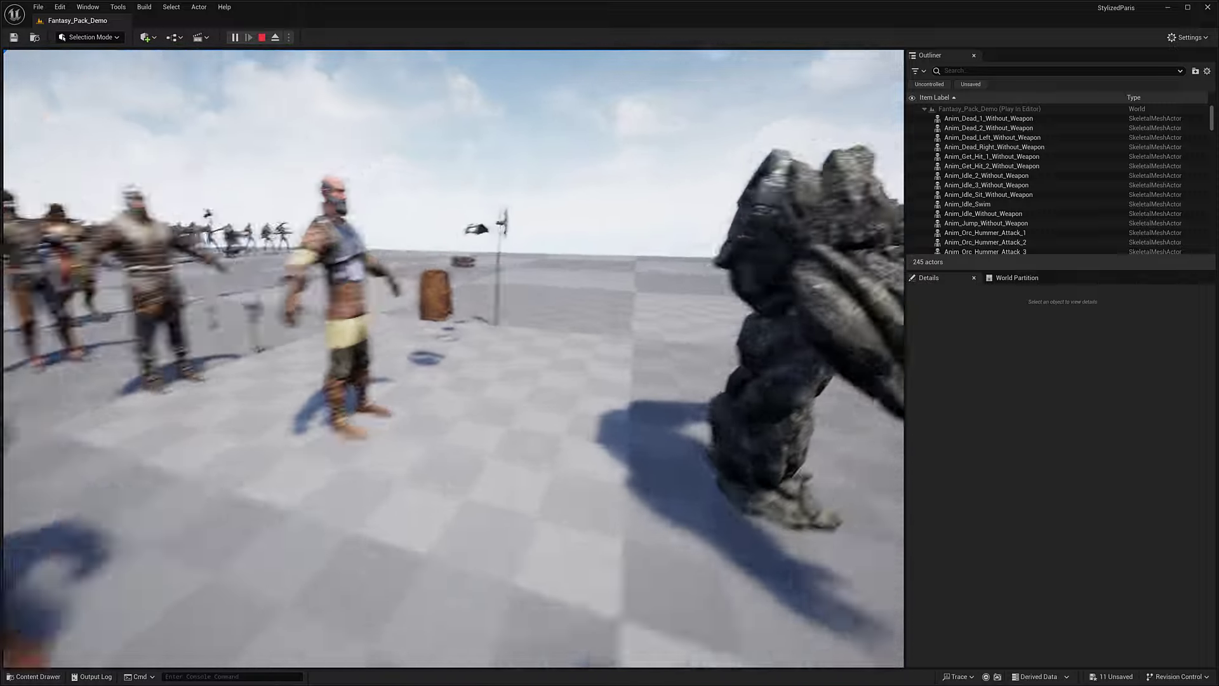
Step: Fly to the grey mannequins and examine their animations from near and far
{"action": "key", "text": "w"}
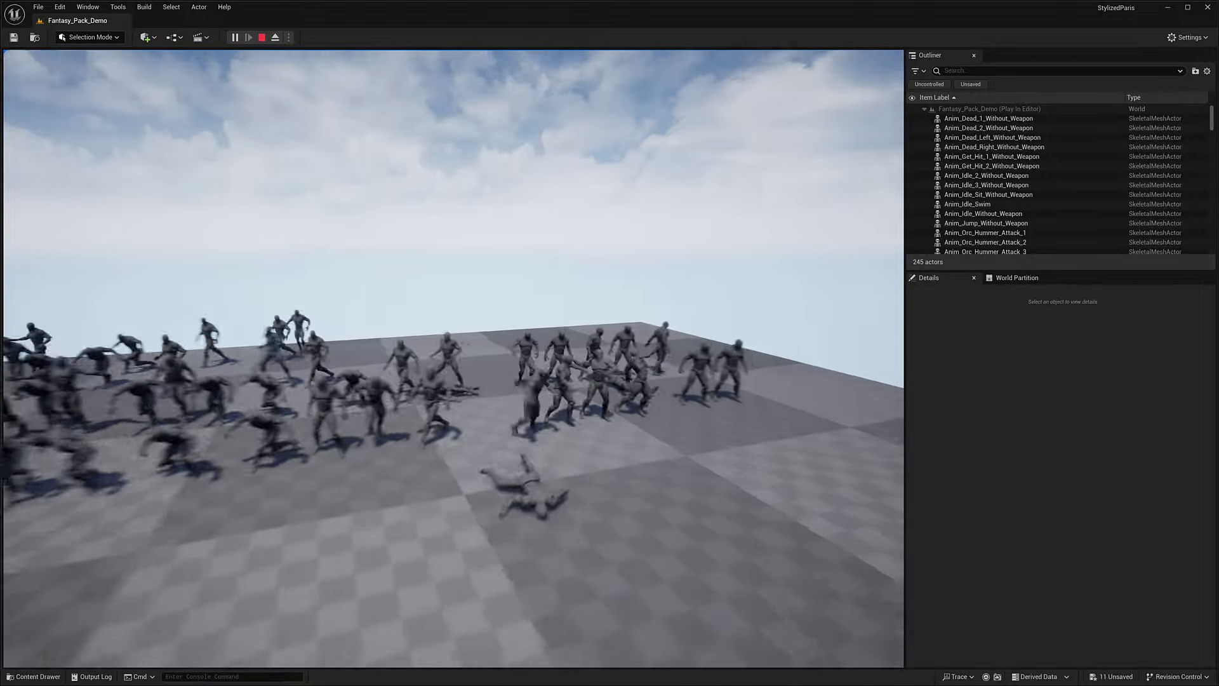
{"action": "key", "text": "w"}
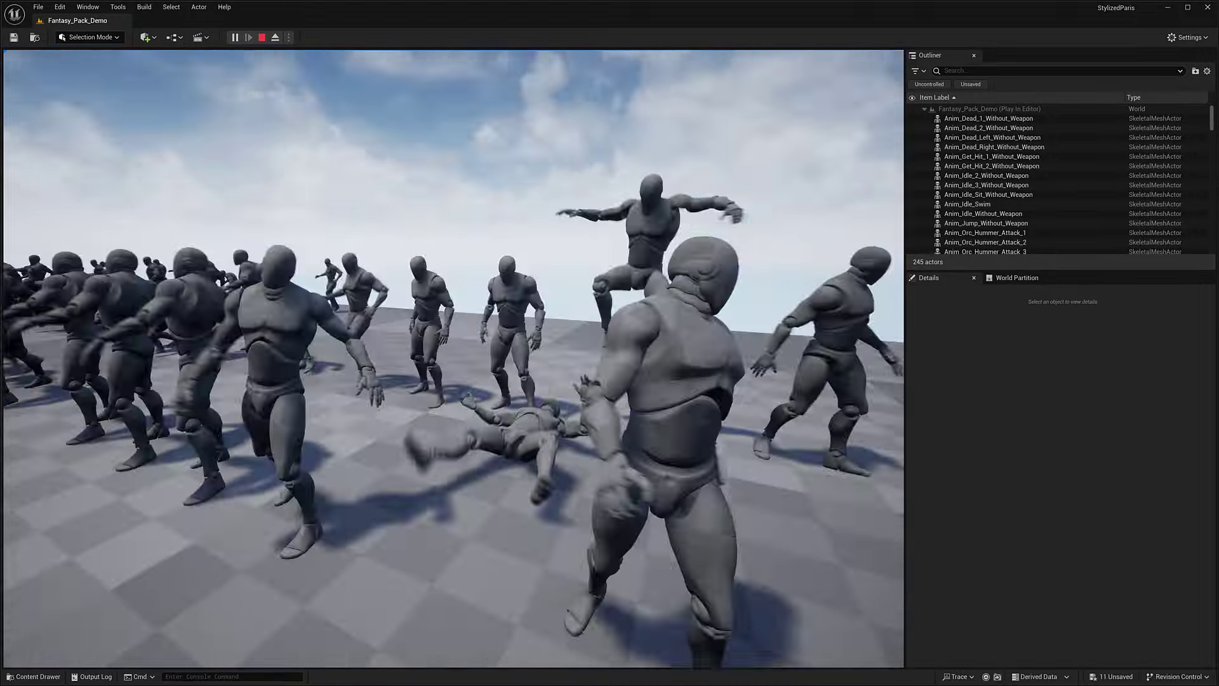
{"action": "key", "text": "a"}
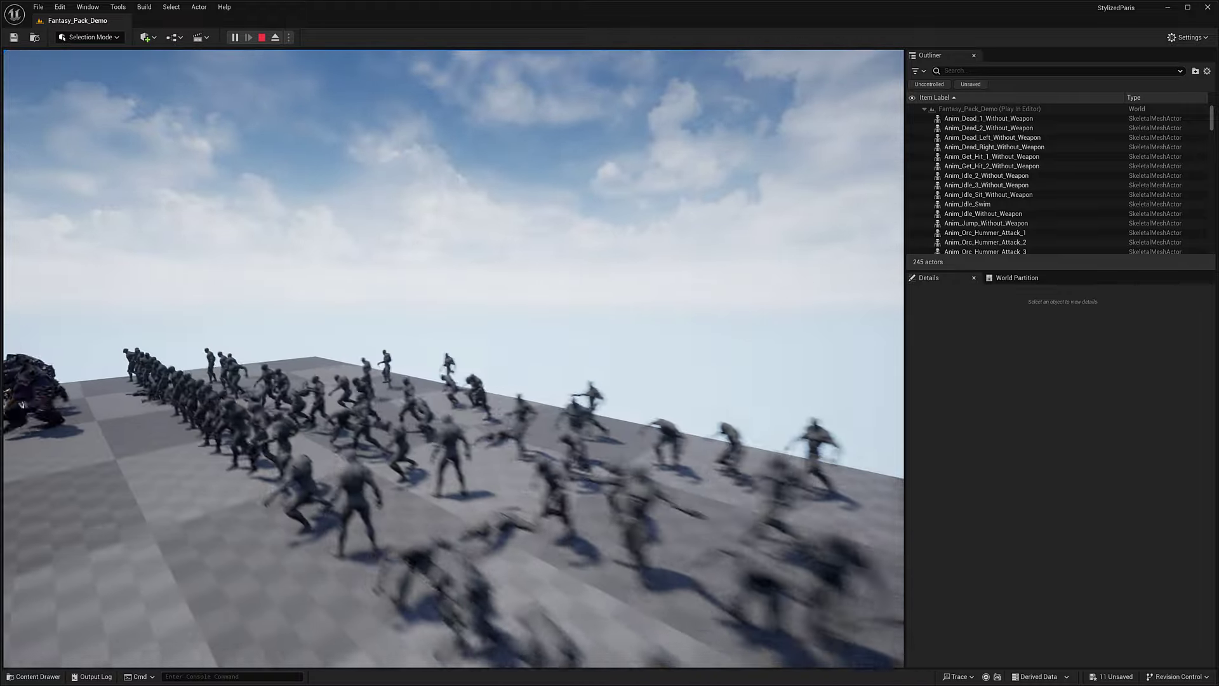
{"action": "key", "text": "a"}
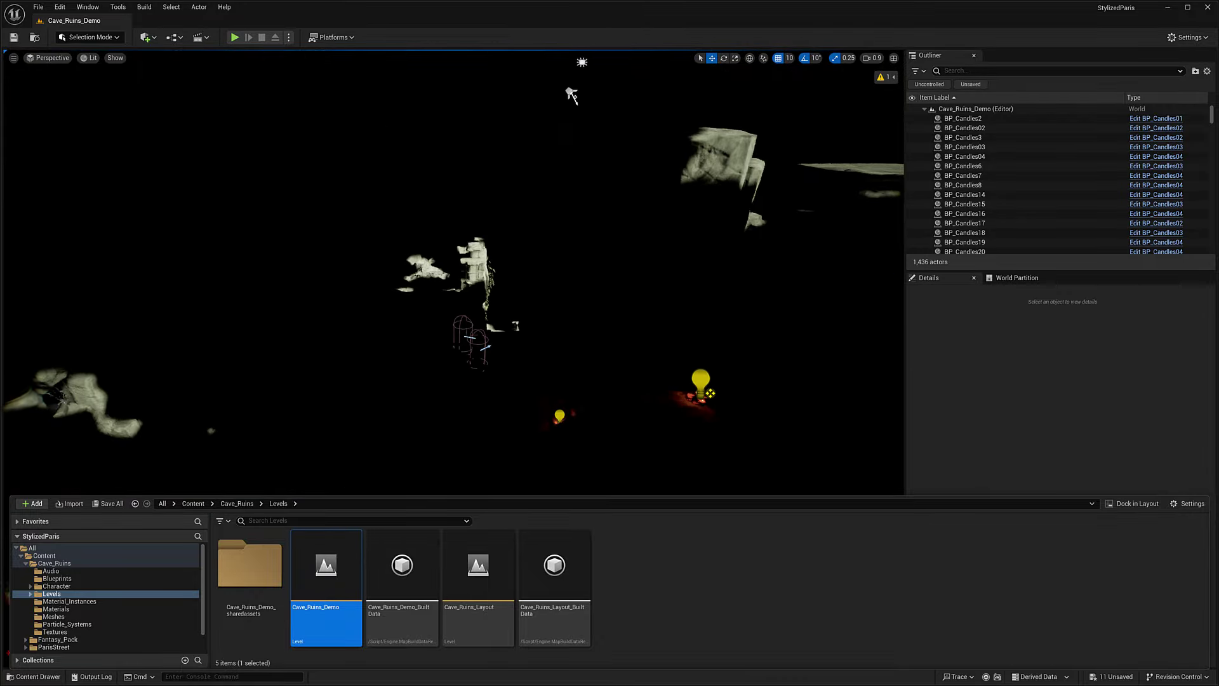
Step: Explore the dark Cave_Ruins_Demo level, from the ruined gateway to the torch-lit treasure chests and skull
{"action": "left_click", "coordinate": [1033, 71]}
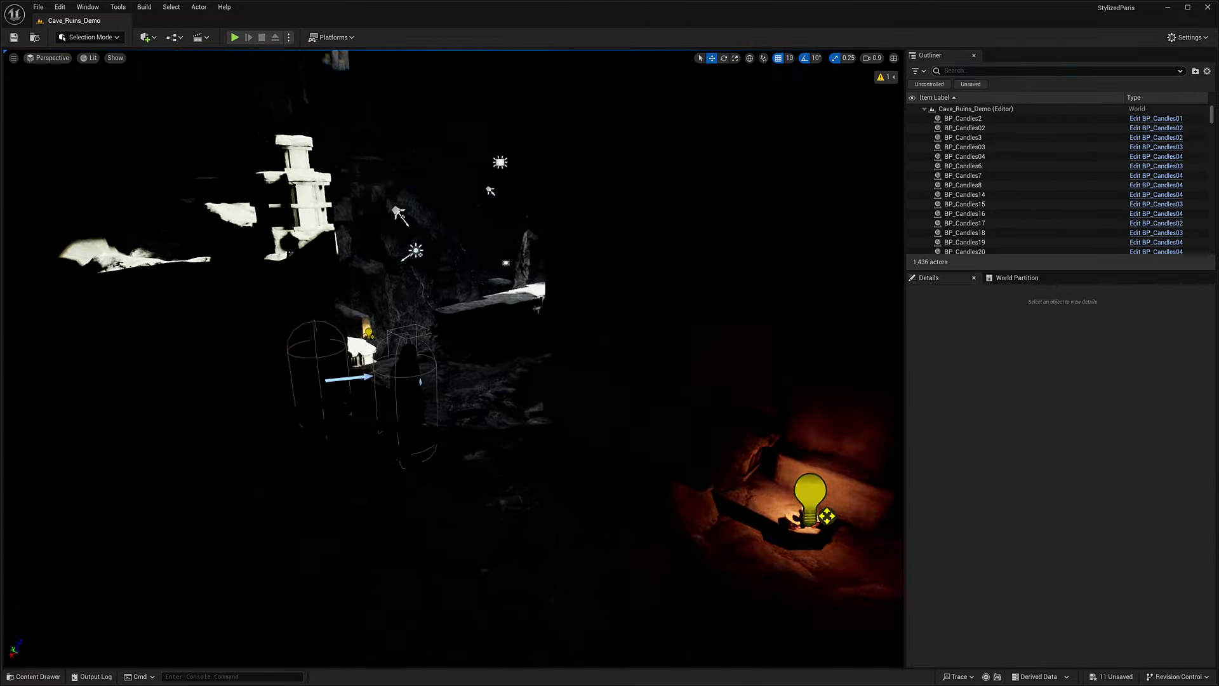
{"action": "key", "text": "w"}
{"action": "key", "text": "w"}
{"action": "right_click_drag", "start_coordinate": [454, 359], "coordinate": [324, 318]}
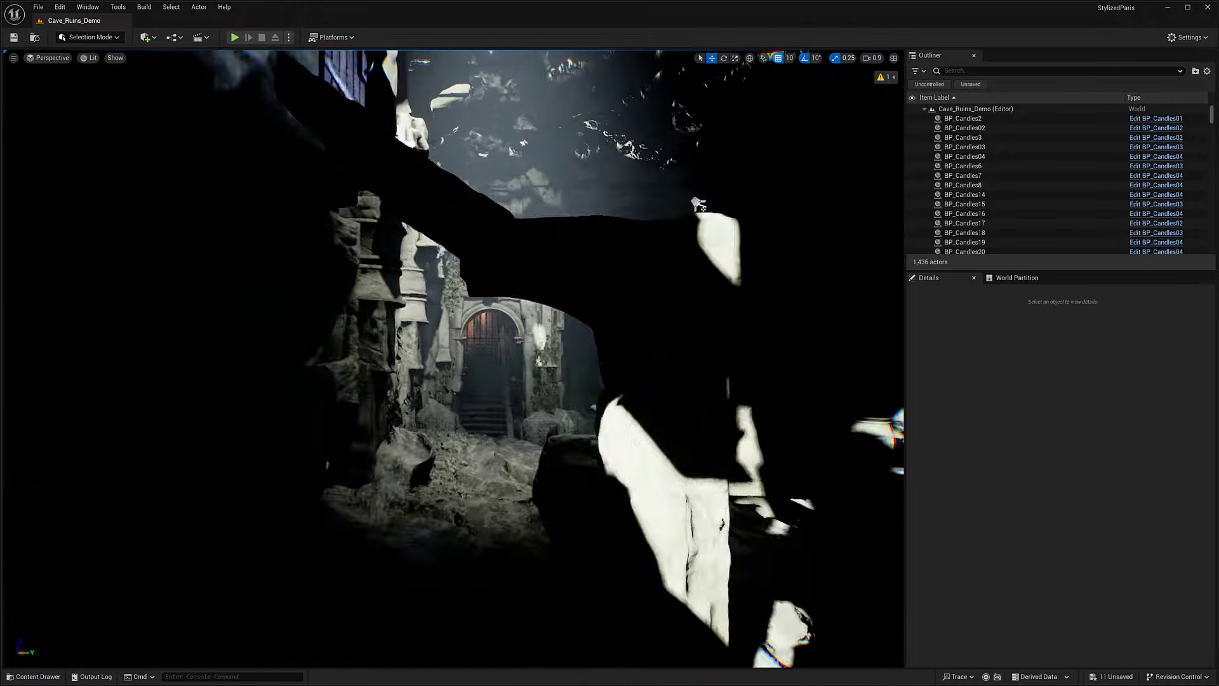
{"action": "key", "text": "w"}
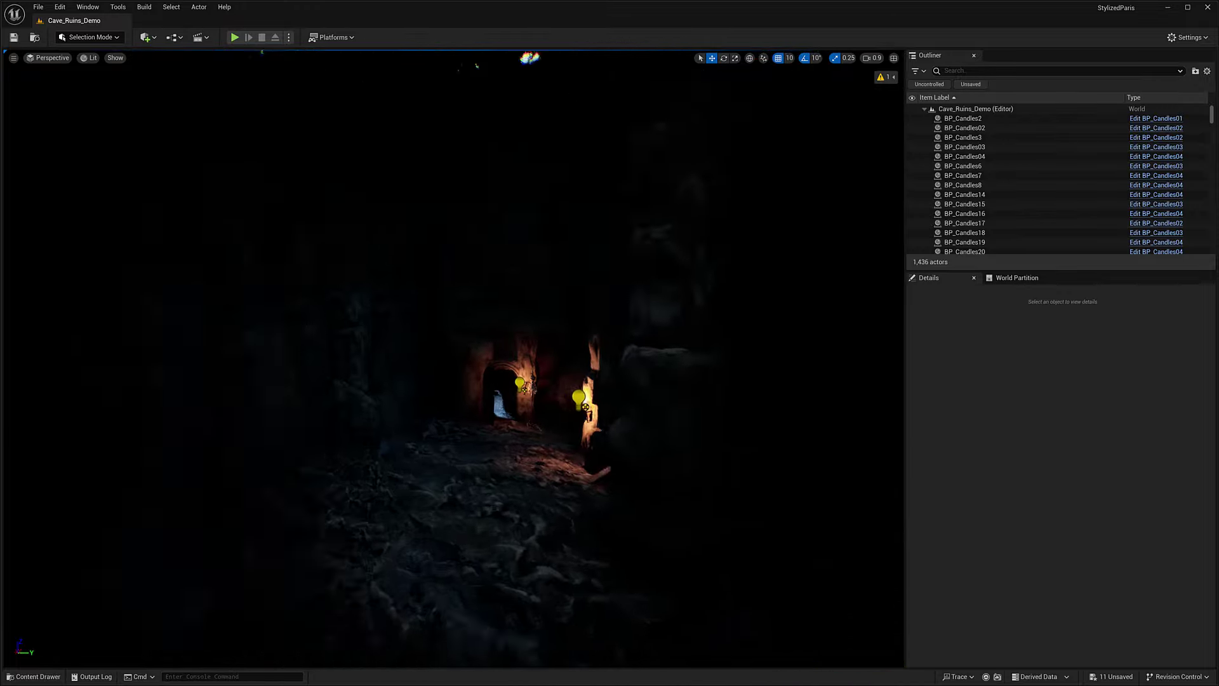
{"action": "key", "text": "w"}
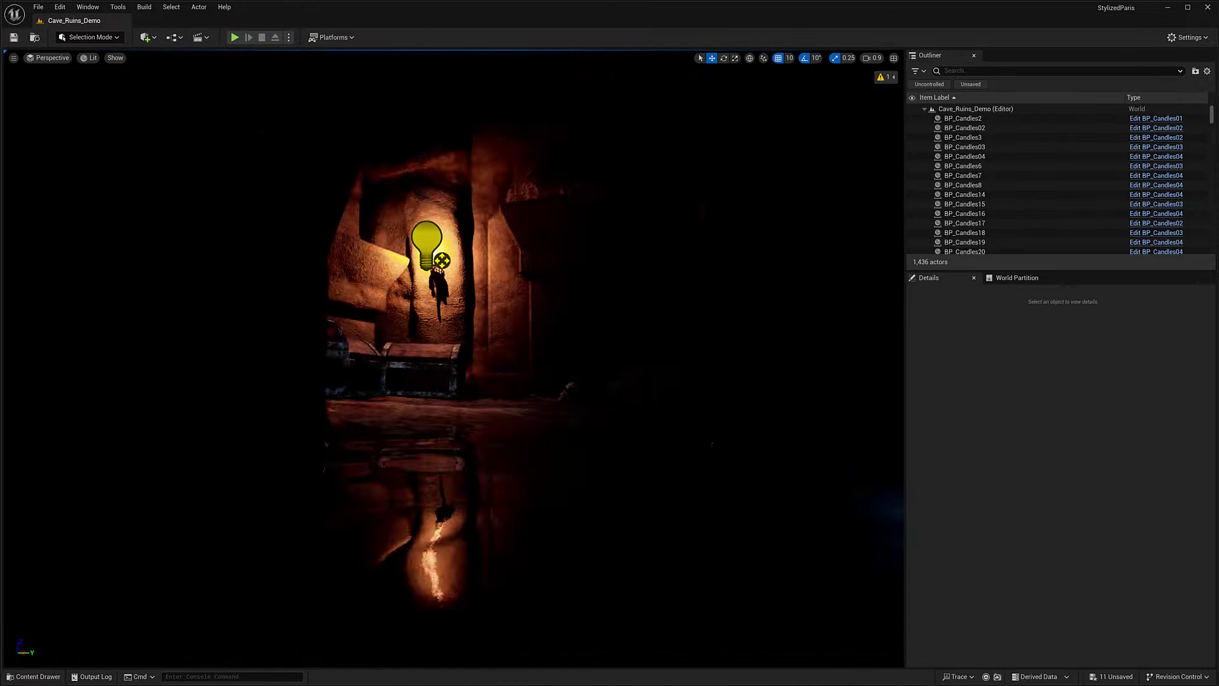
{"action": "key", "text": "w"}
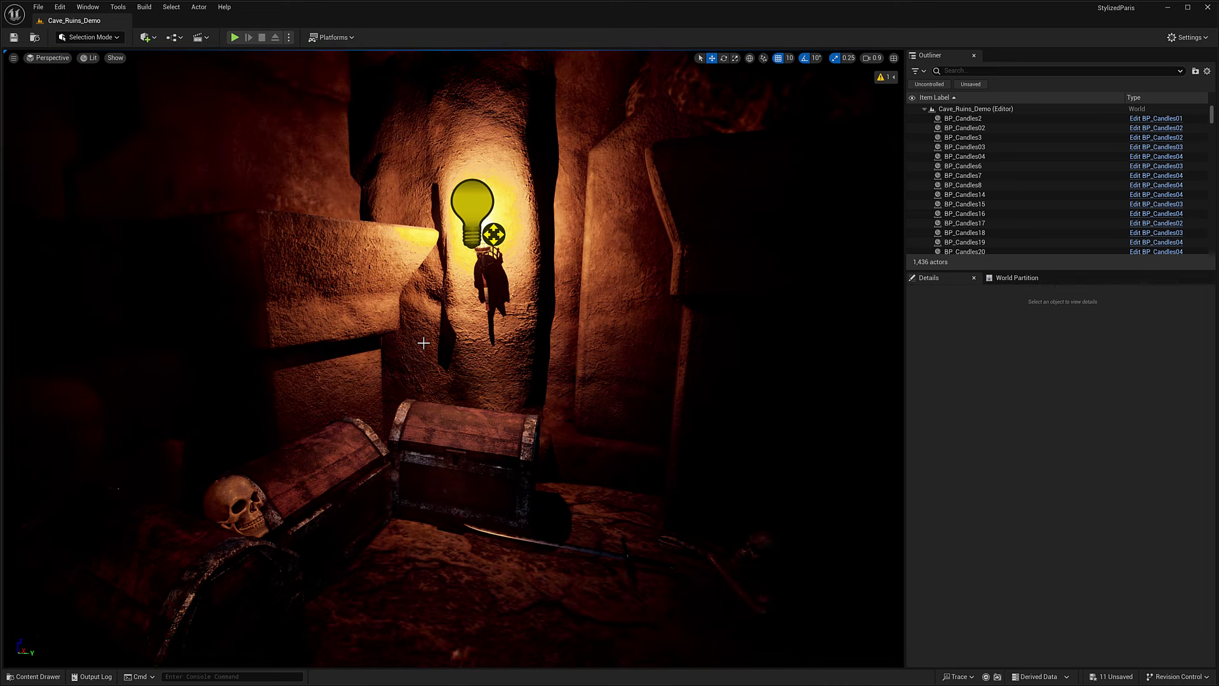
Step: Open the Cave_Ruins_Layout level without saving the listed content and look over its props
{"action": "left_click", "coordinate": [35, 676]}
{"action": "left_click", "coordinate": [471, 569]}
{"action": "double_click", "coordinate": [470, 570]}
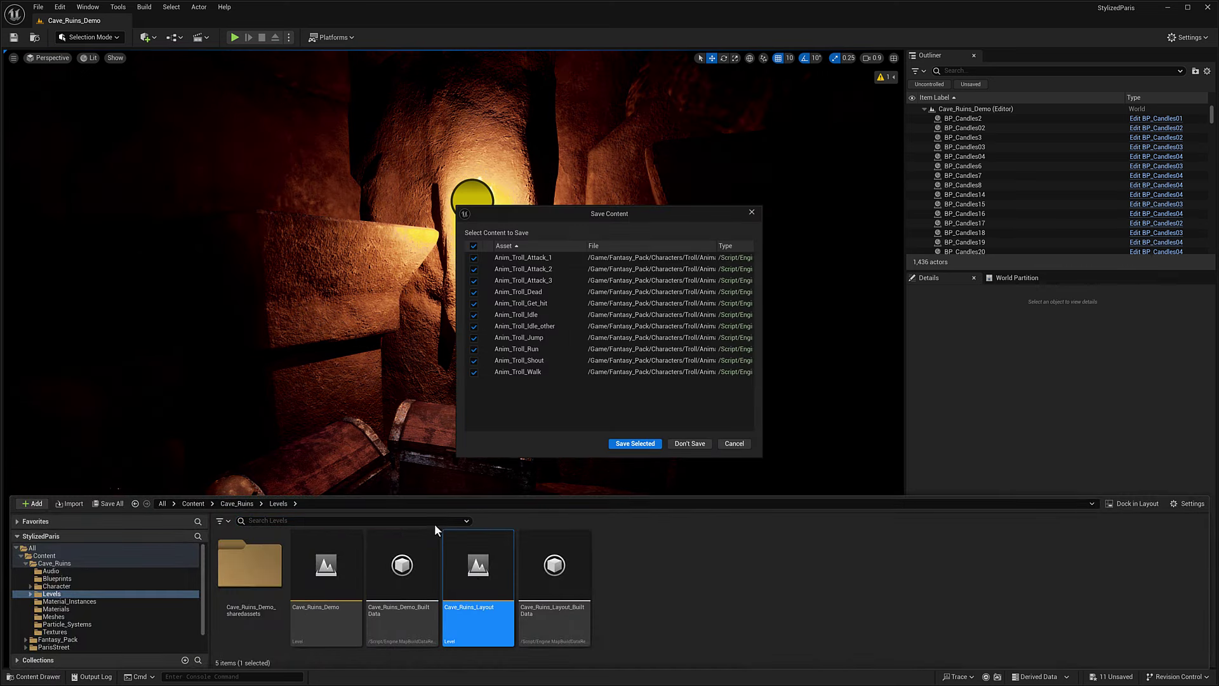
{"action": "left_click", "coordinate": [696, 444]}
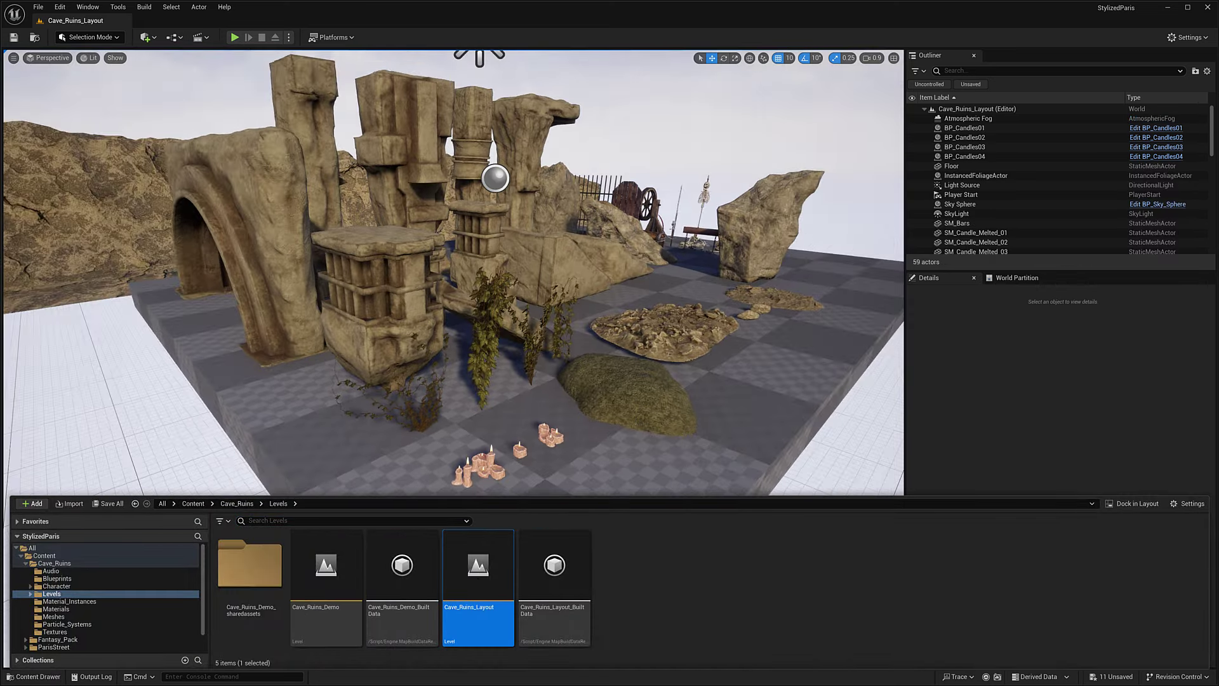
{"action": "mouse_move", "coordinate": [454, 273]}
{"action": "right_mouse_down"}
{"action": "mouse_move", "coordinate": [460, 330]}
{"action": "mouse_move", "coordinate": [400, 346]}
{"action": "mouse_move", "coordinate": [365, 311]}
{"action": "mouse_move", "coordinate": [466, 296]}
{"action": "mouse_move", "coordinate": [442, 308]}
{"action": "mouse_move", "coordinate": [514, 311]}
{"action": "mouse_move", "coordinate": [445, 284]}
{"action": "right_mouse_up"}
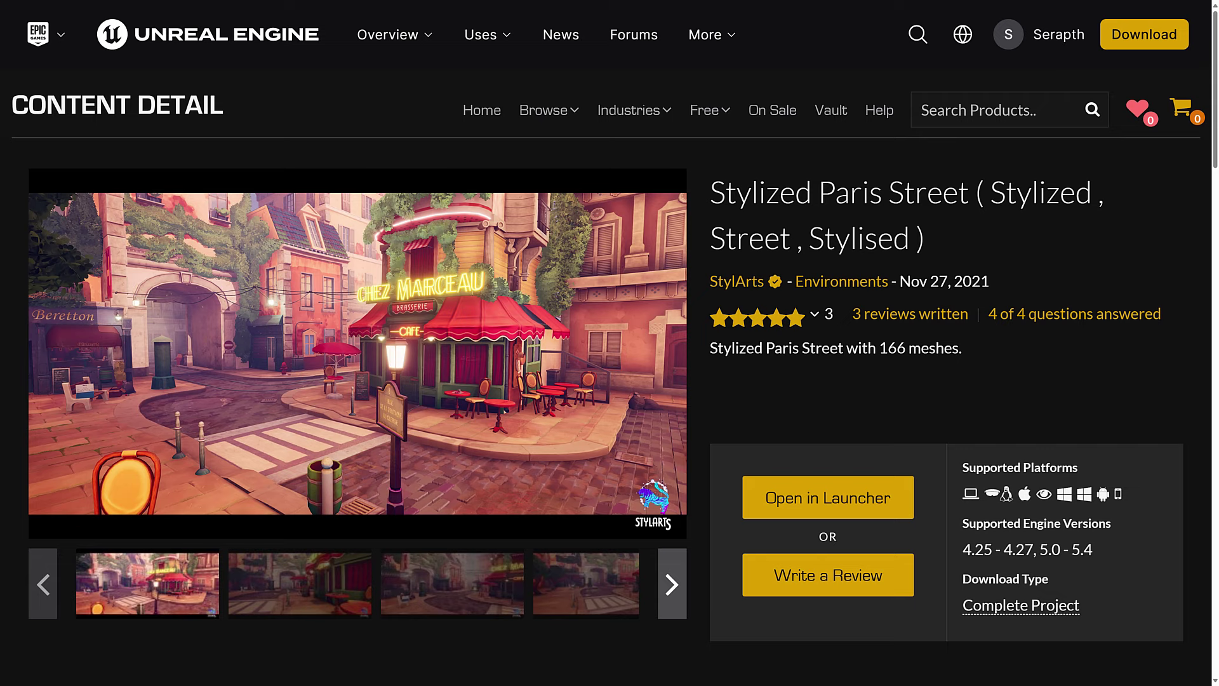
Step: Switch to the browser and review the marketplace pages for Temples of Cambodia, Rocket Thruster Exhaust FX, Fantasy Characters and Cave Ruins
{"action": "key", "text": "ctrl+Tab"}
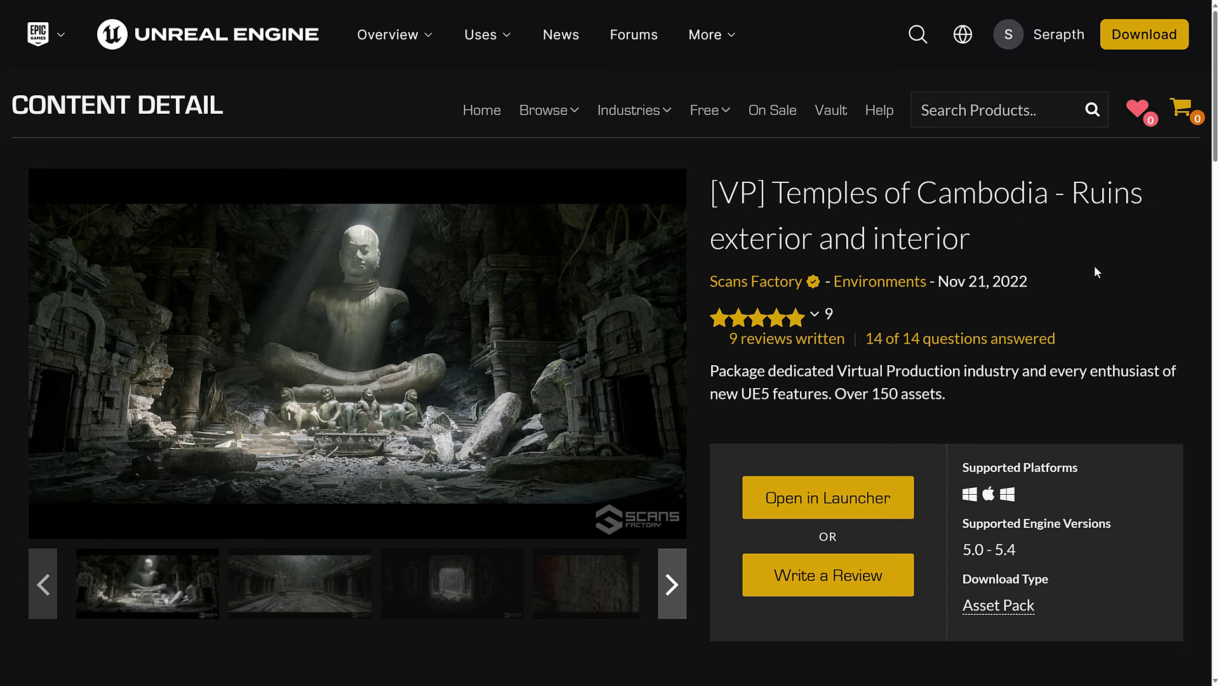
{"action": "key", "text": "ctrl+Tab"}
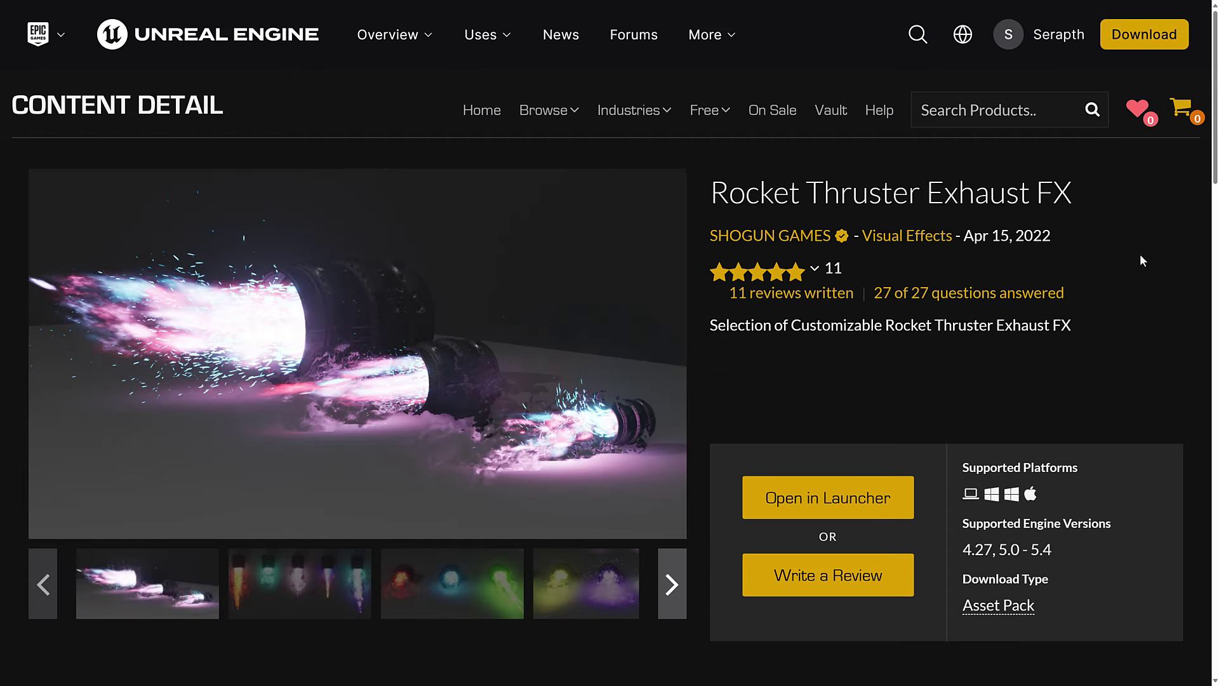
{"action": "key", "text": "ctrl+Tab"}
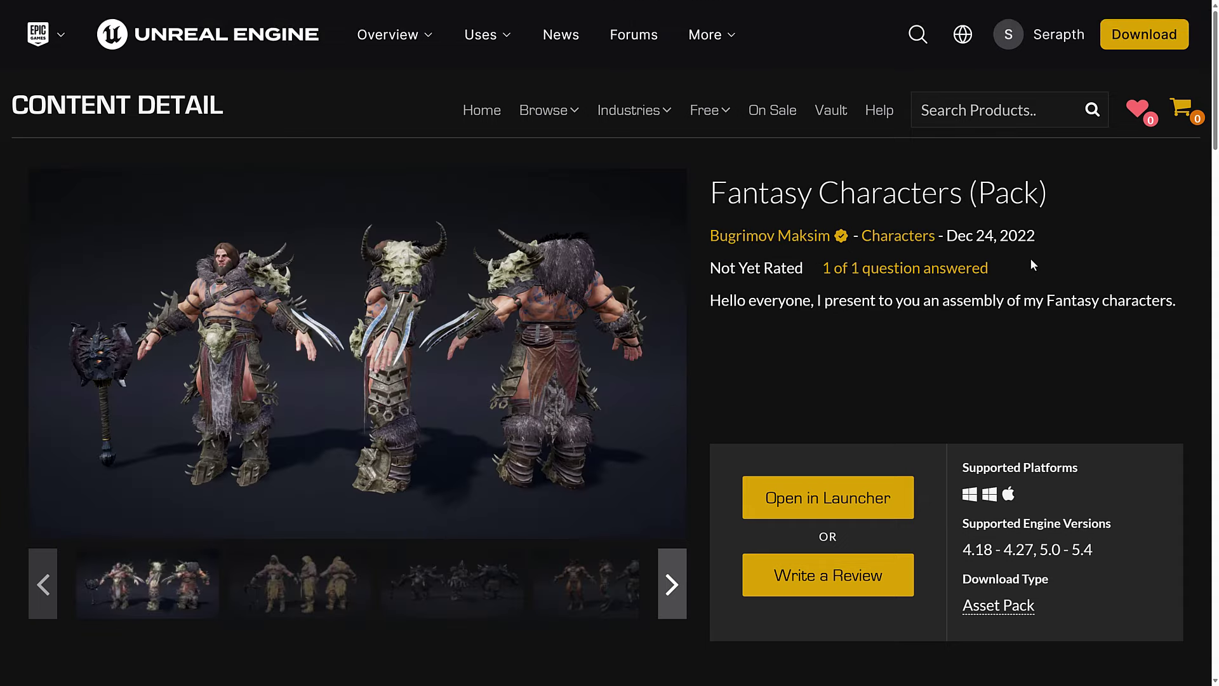
{"action": "scroll", "coordinate": [1030, 258], "scroll_direction": "down", "scroll_amount": 1}
{"action": "key", "text": "ctrl+Tab"}
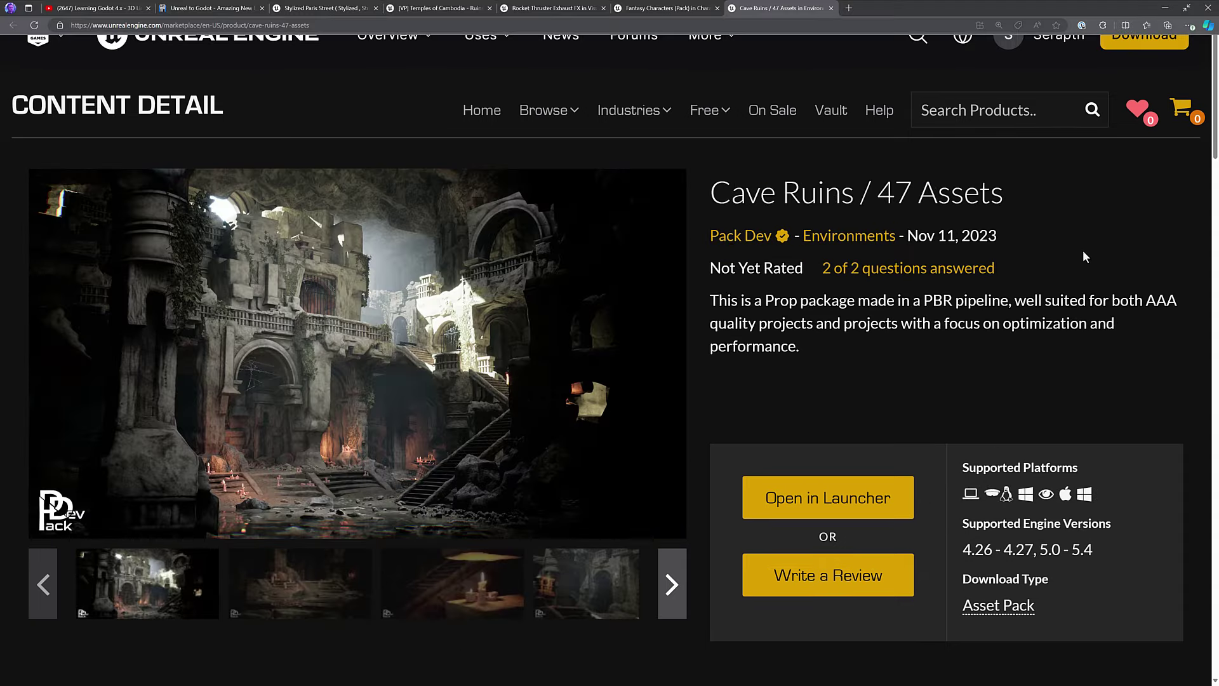
{"action": "scroll", "coordinate": [1083, 251], "scroll_direction": "down", "scroll_amount": 1}
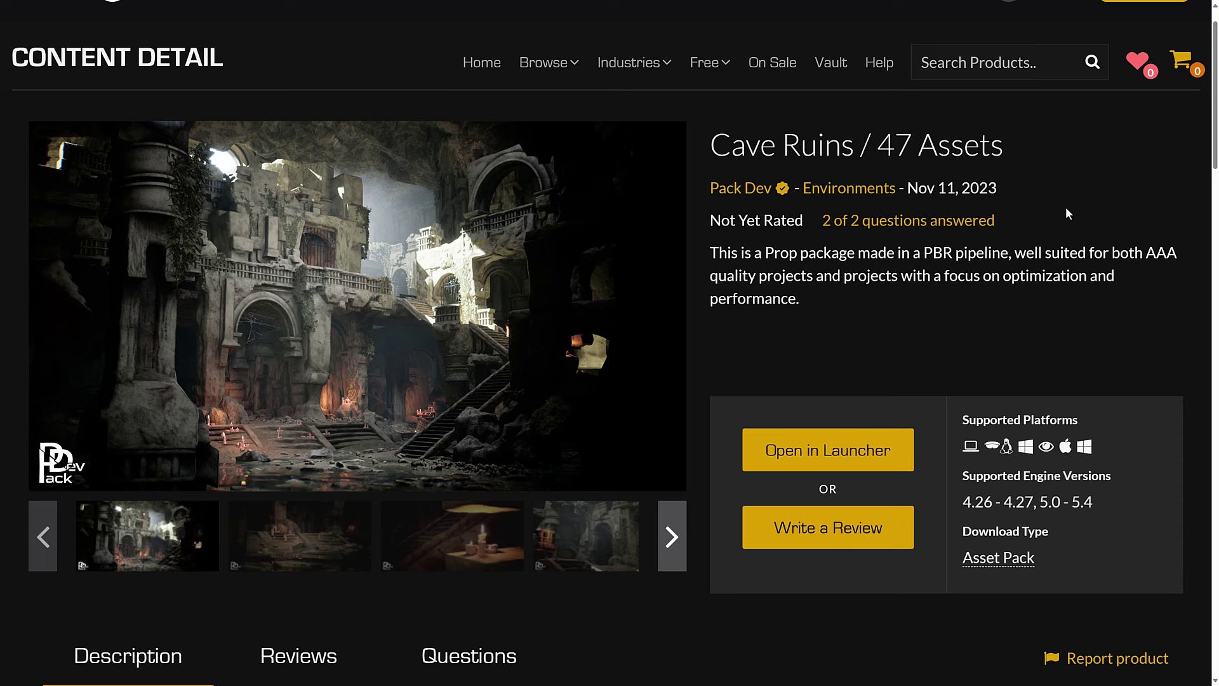
Step: Open the marketplace's Free For The Month collection and look through its products
{"action": "mouse_move", "coordinate": [711, 61]}
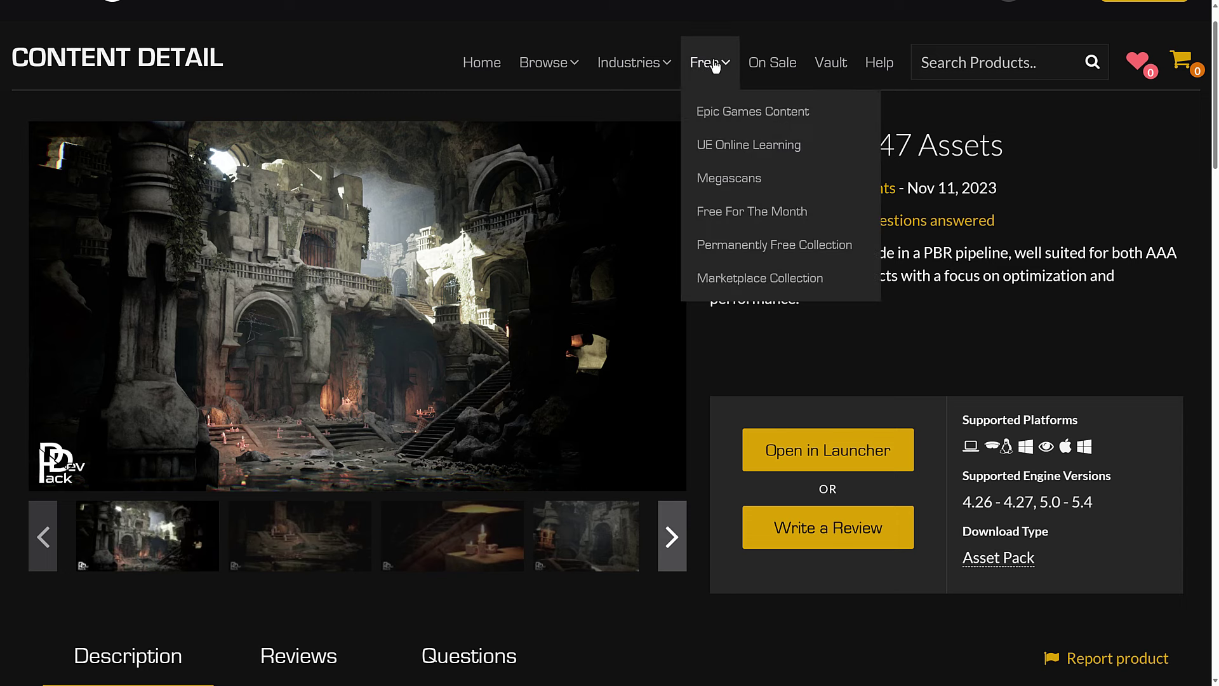
{"action": "left_click", "coordinate": [769, 213]}
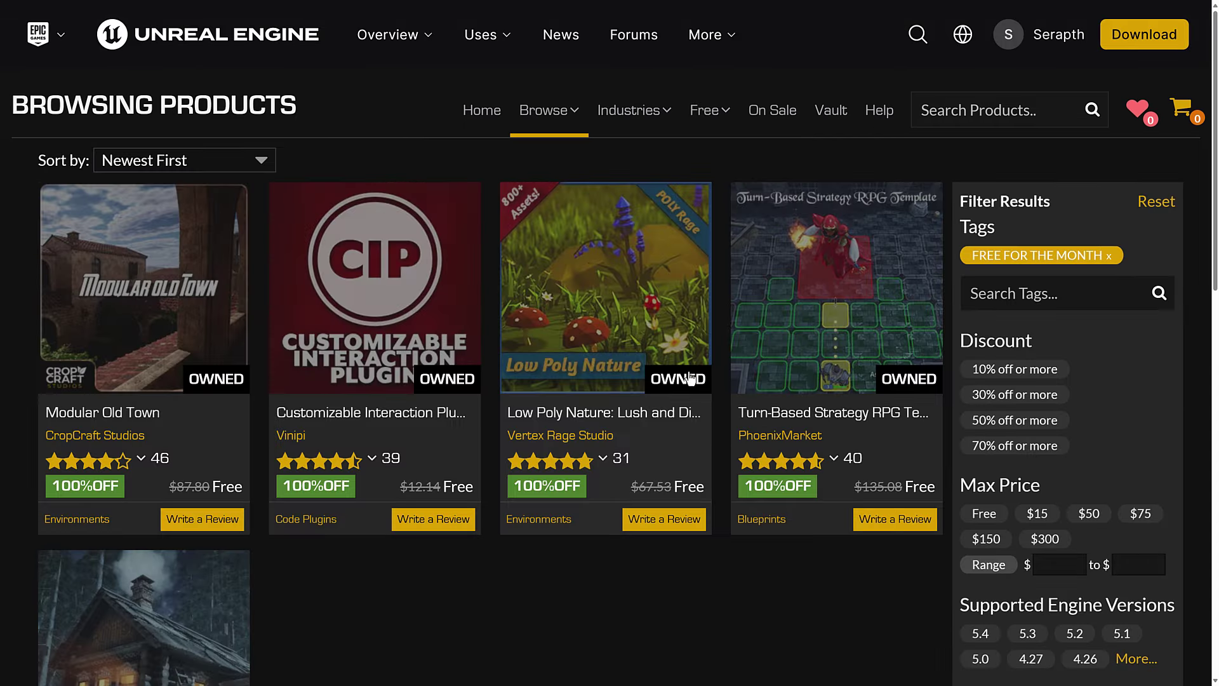
{"action": "scroll", "coordinate": [766, 416], "scroll_direction": "down", "scroll_amount": 2}
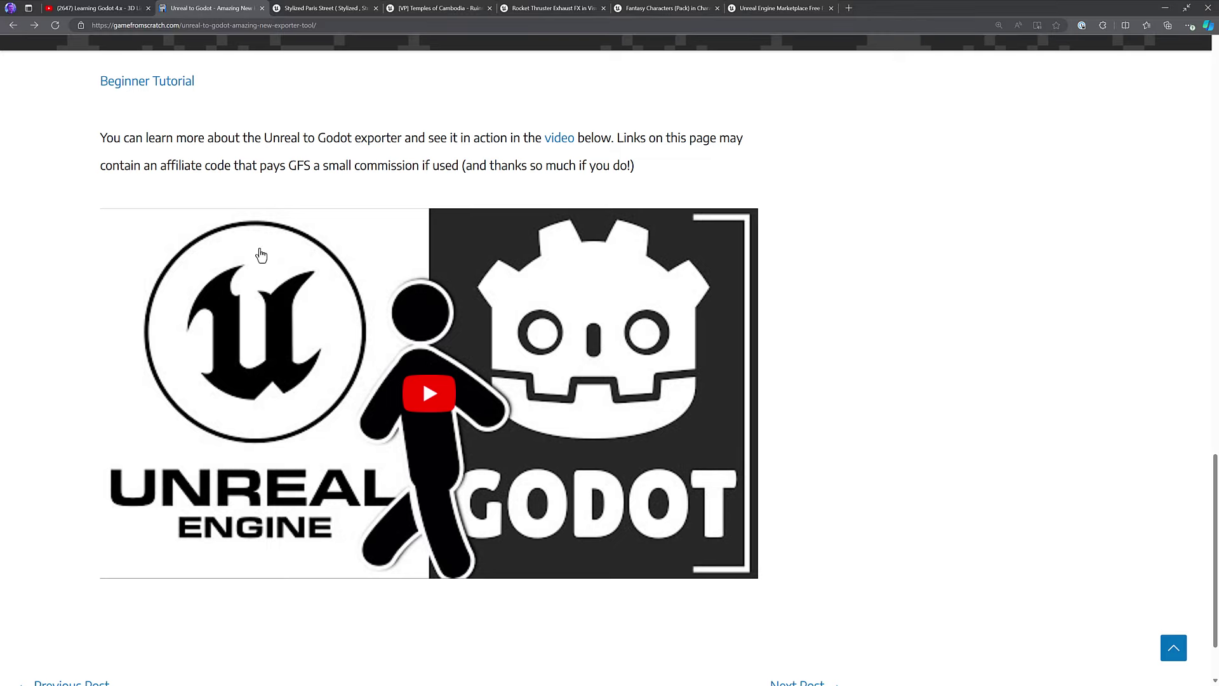
Step: Show the Key Links section of the Unreal to Godot exporter article
{"action": "scroll", "coordinate": [741, 247], "scroll_direction": "up", "scroll_amount": 2}
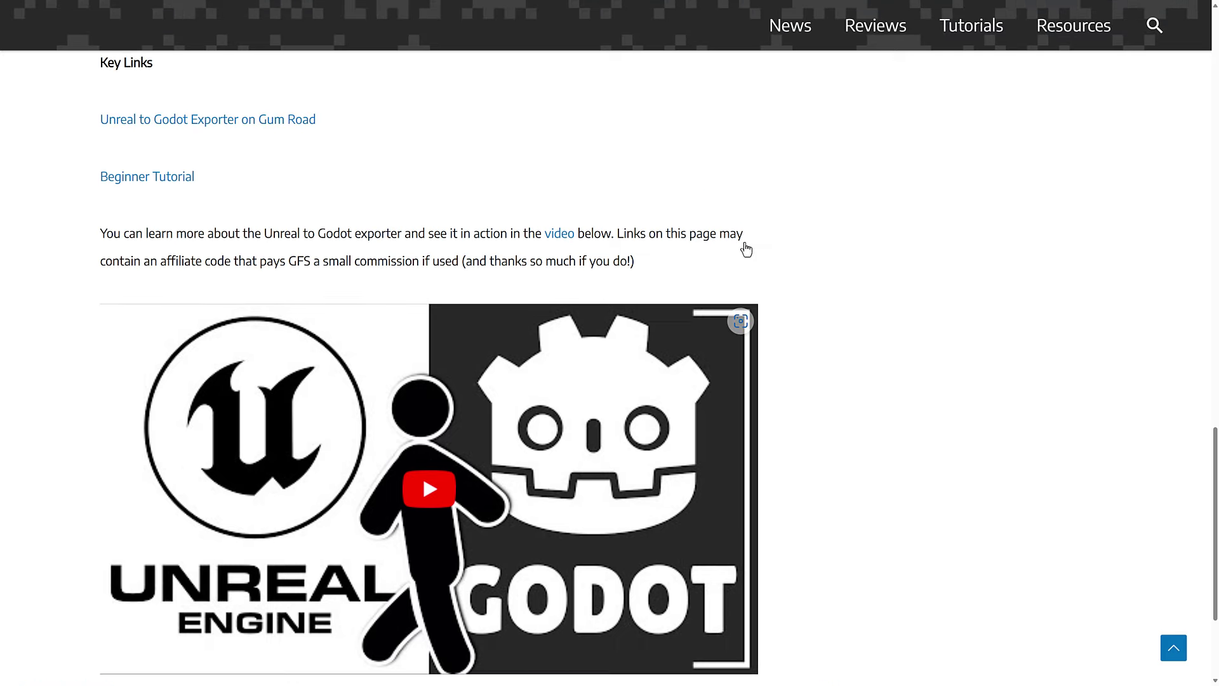
{"action": "scroll", "coordinate": [746, 248], "scroll_direction": "up", "scroll_amount": 1}
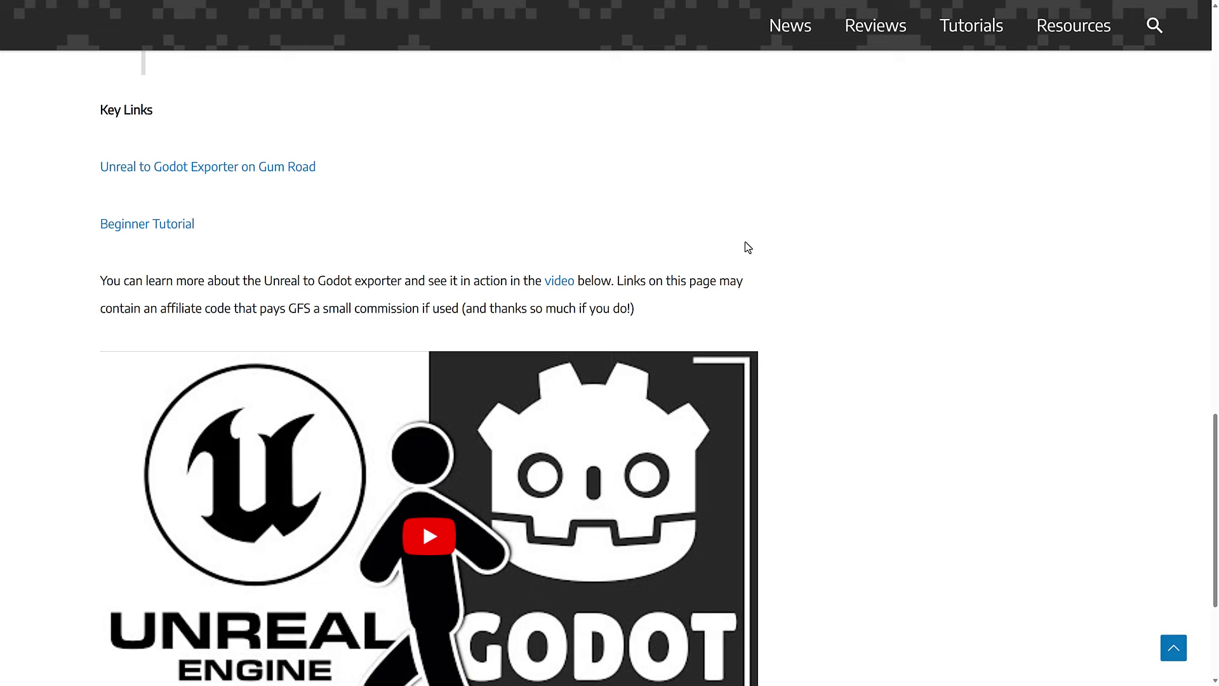